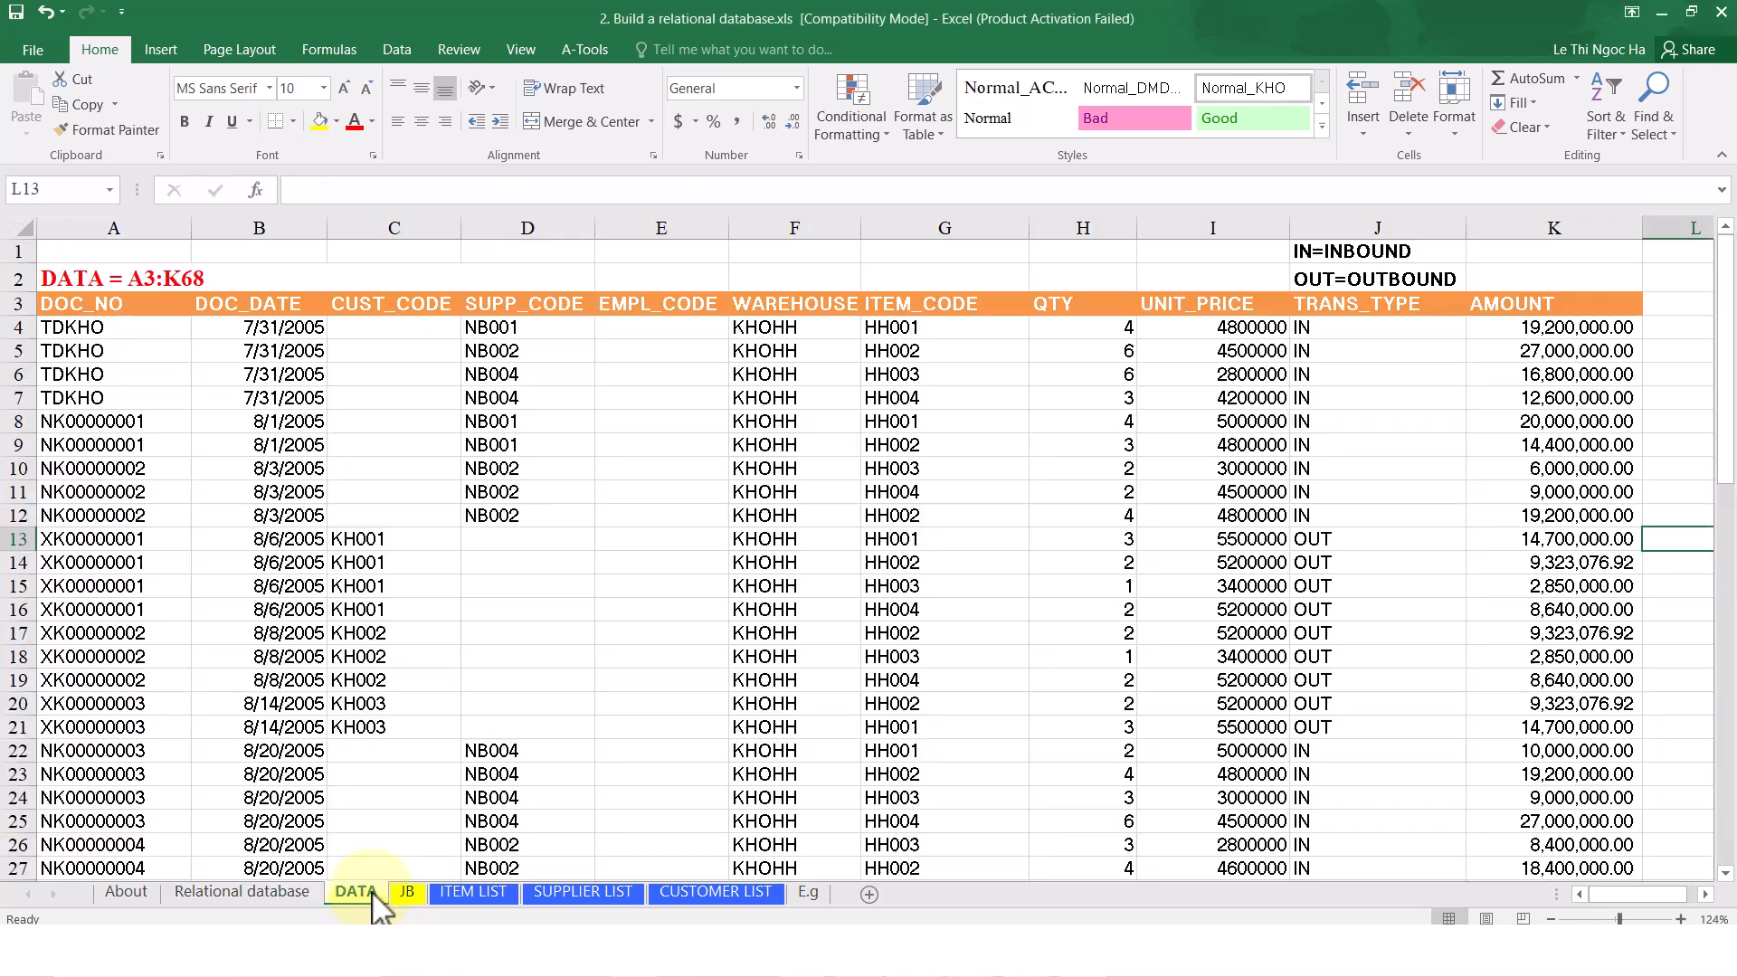
Look through the JB, ITEM LIST, SUPPLIER LIST and CUSTOMER LIST sheets
left_click(409, 894)
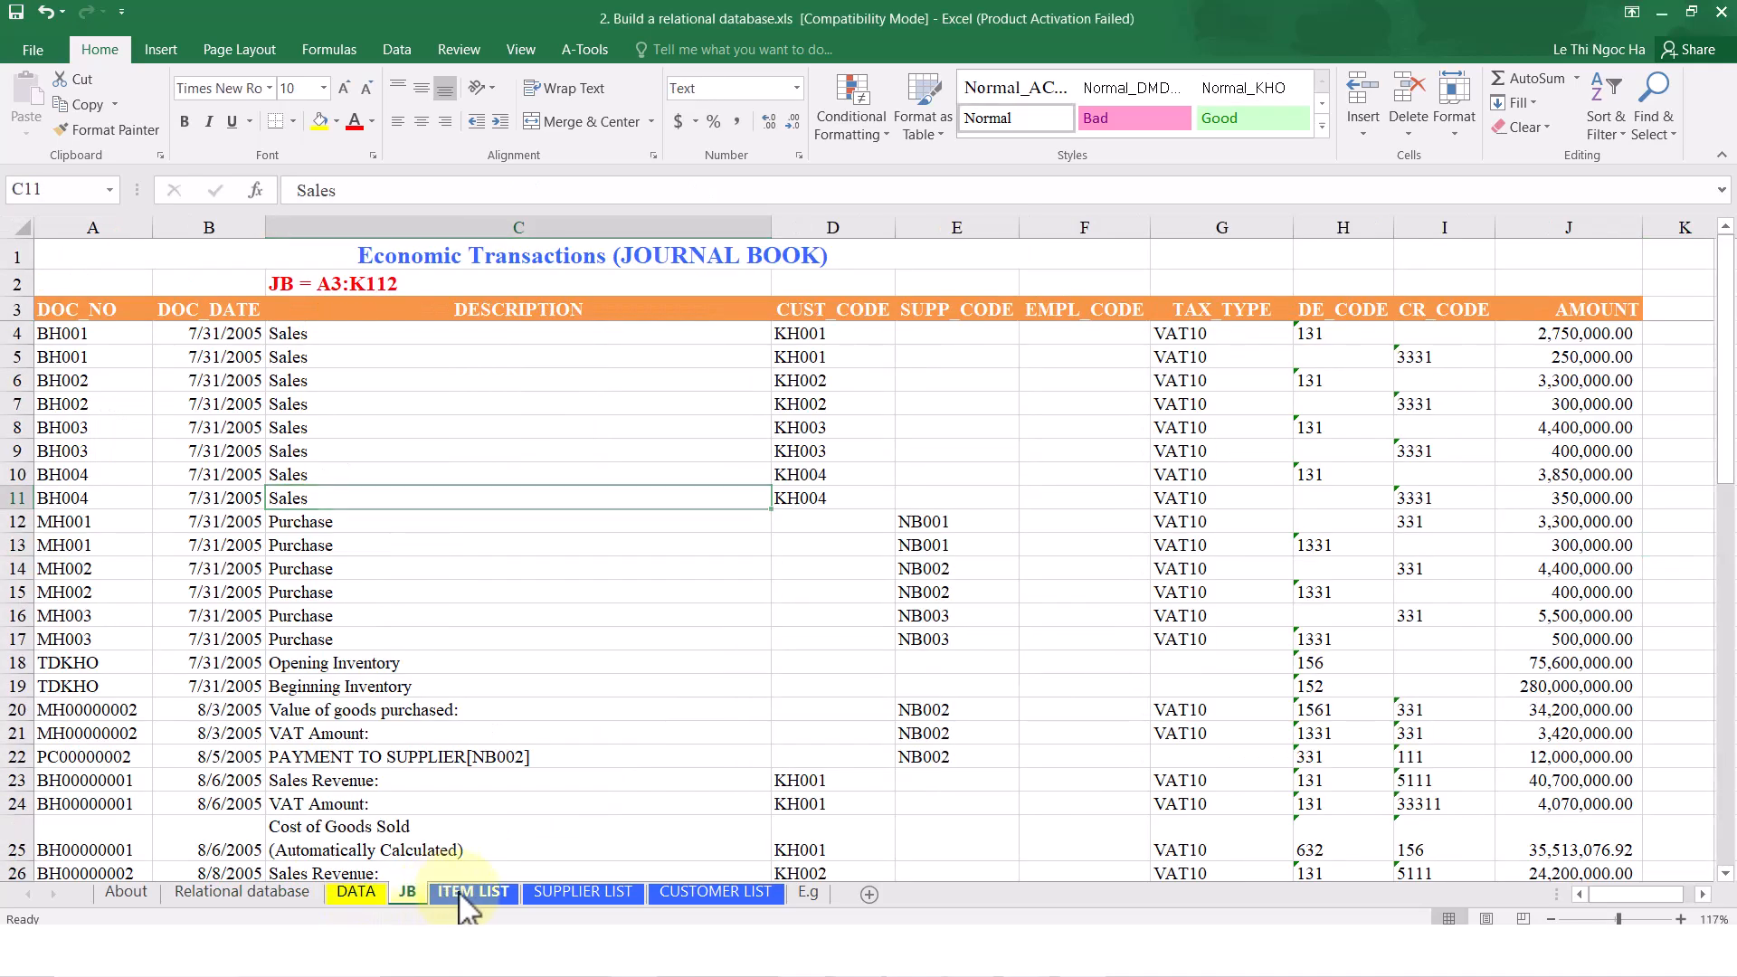
left_click(468, 896)
left_click(576, 896)
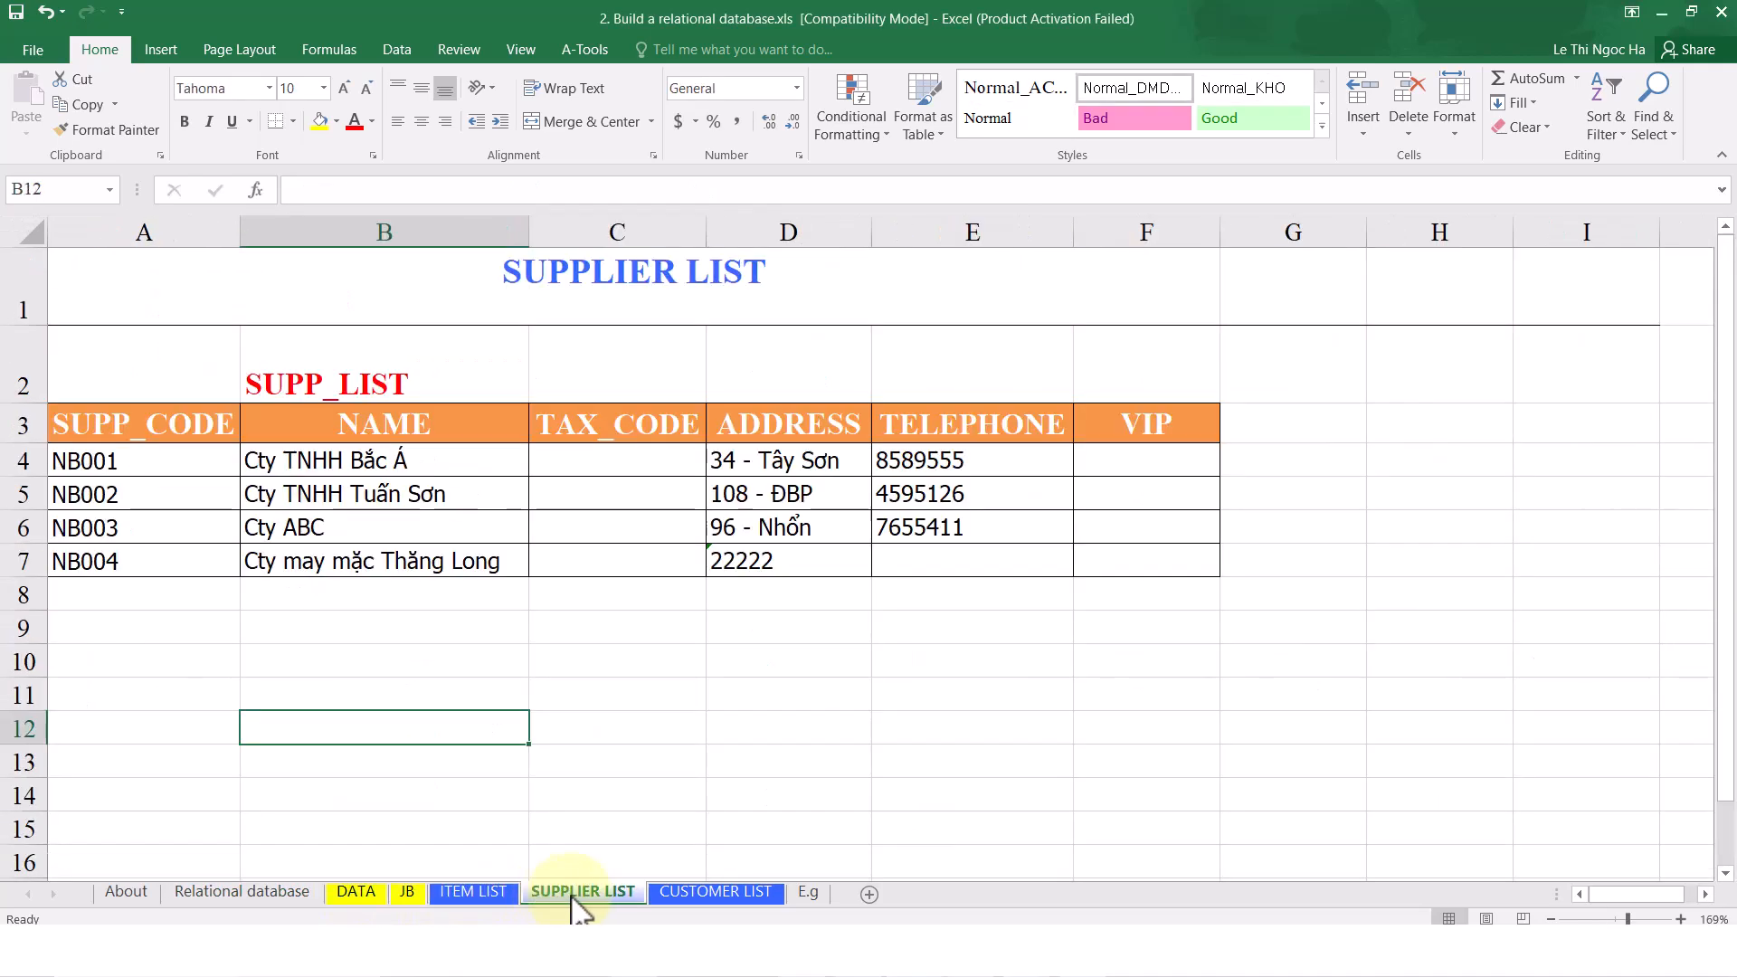
left_click(679, 894)
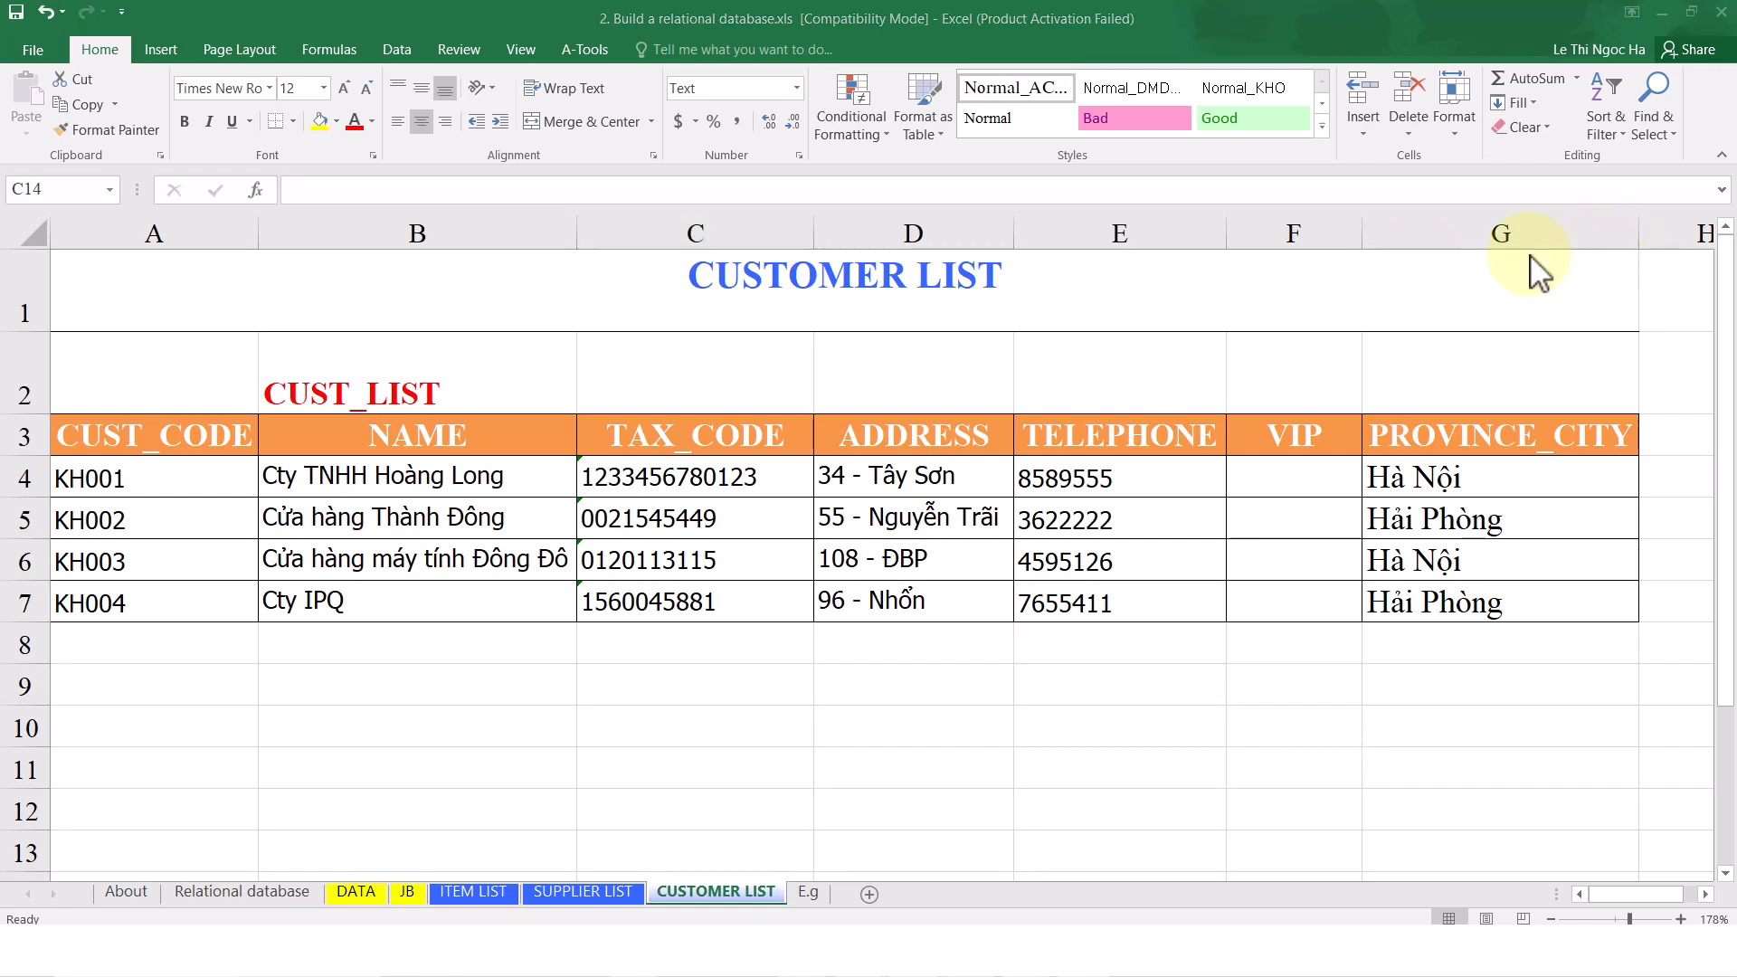
Examine the ADDRESS and PROVINCE_CITY columns of the customer list
left_click(1079, 307)
scroll(1079, 308, "down", 1)
scroll(1079, 307, "up", 1)
scroll(1080, 307, "down", 2)
scroll(1077, 308, "up", 1)
scroll(1076, 308, "up", 1)
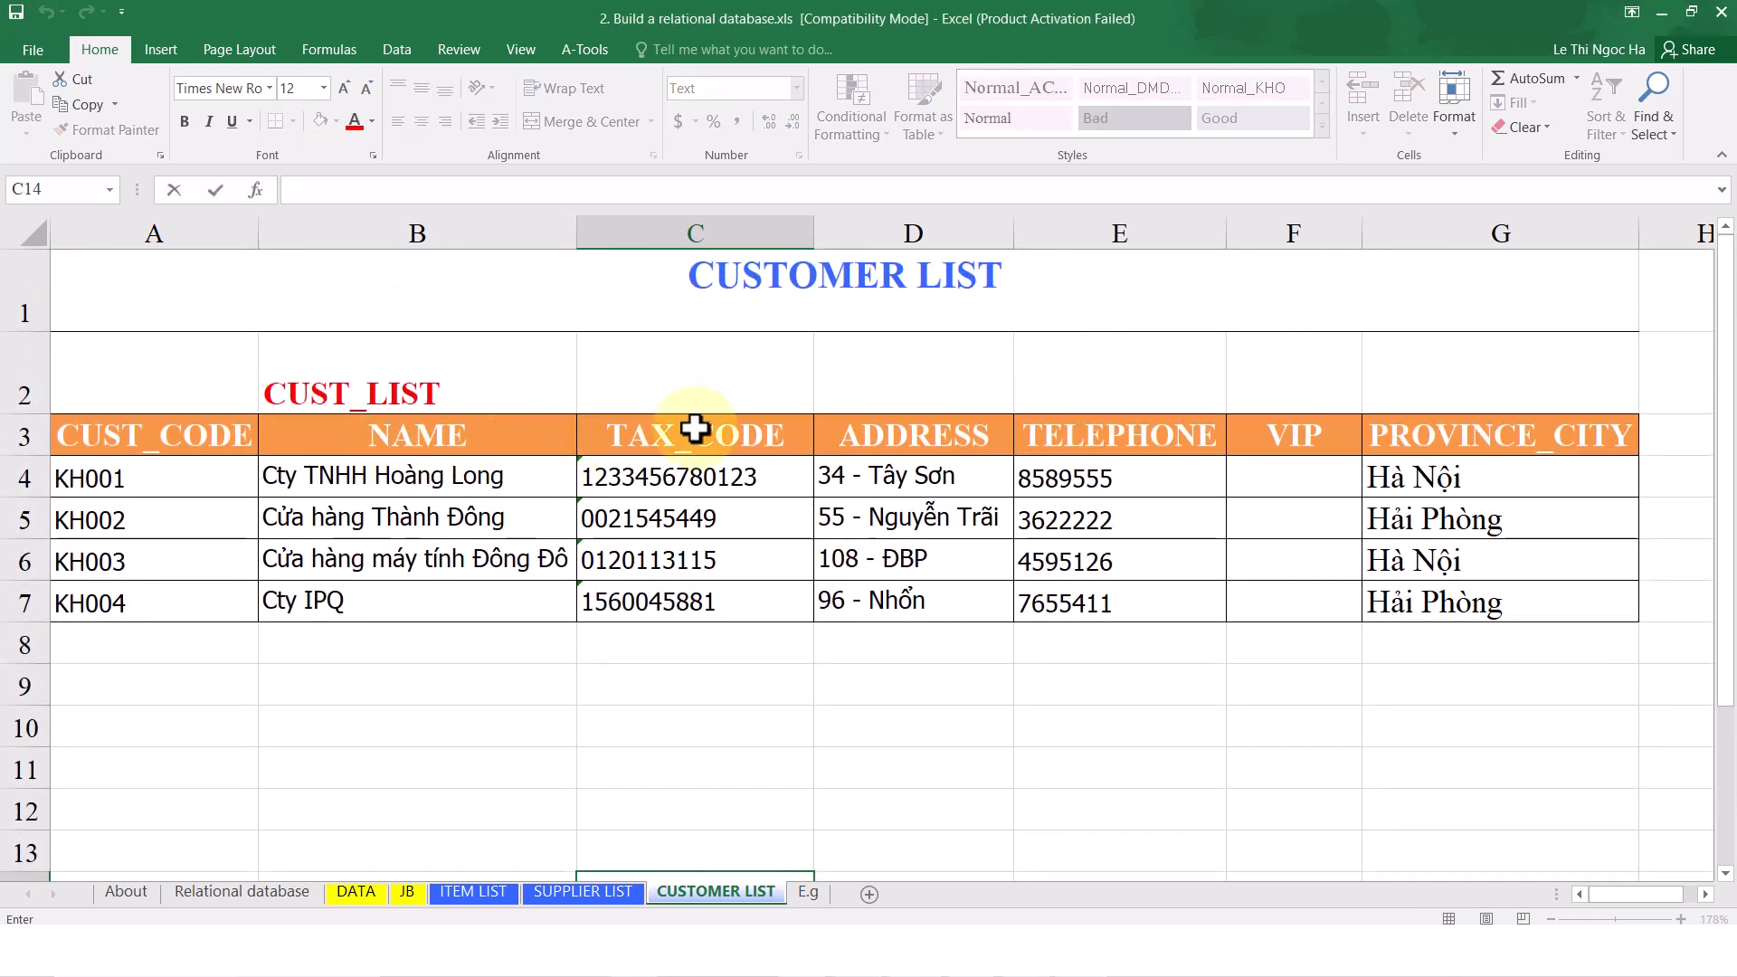
left_click_drag(878, 434, 878, 586)
left_click_drag(1501, 445, 1488, 599)
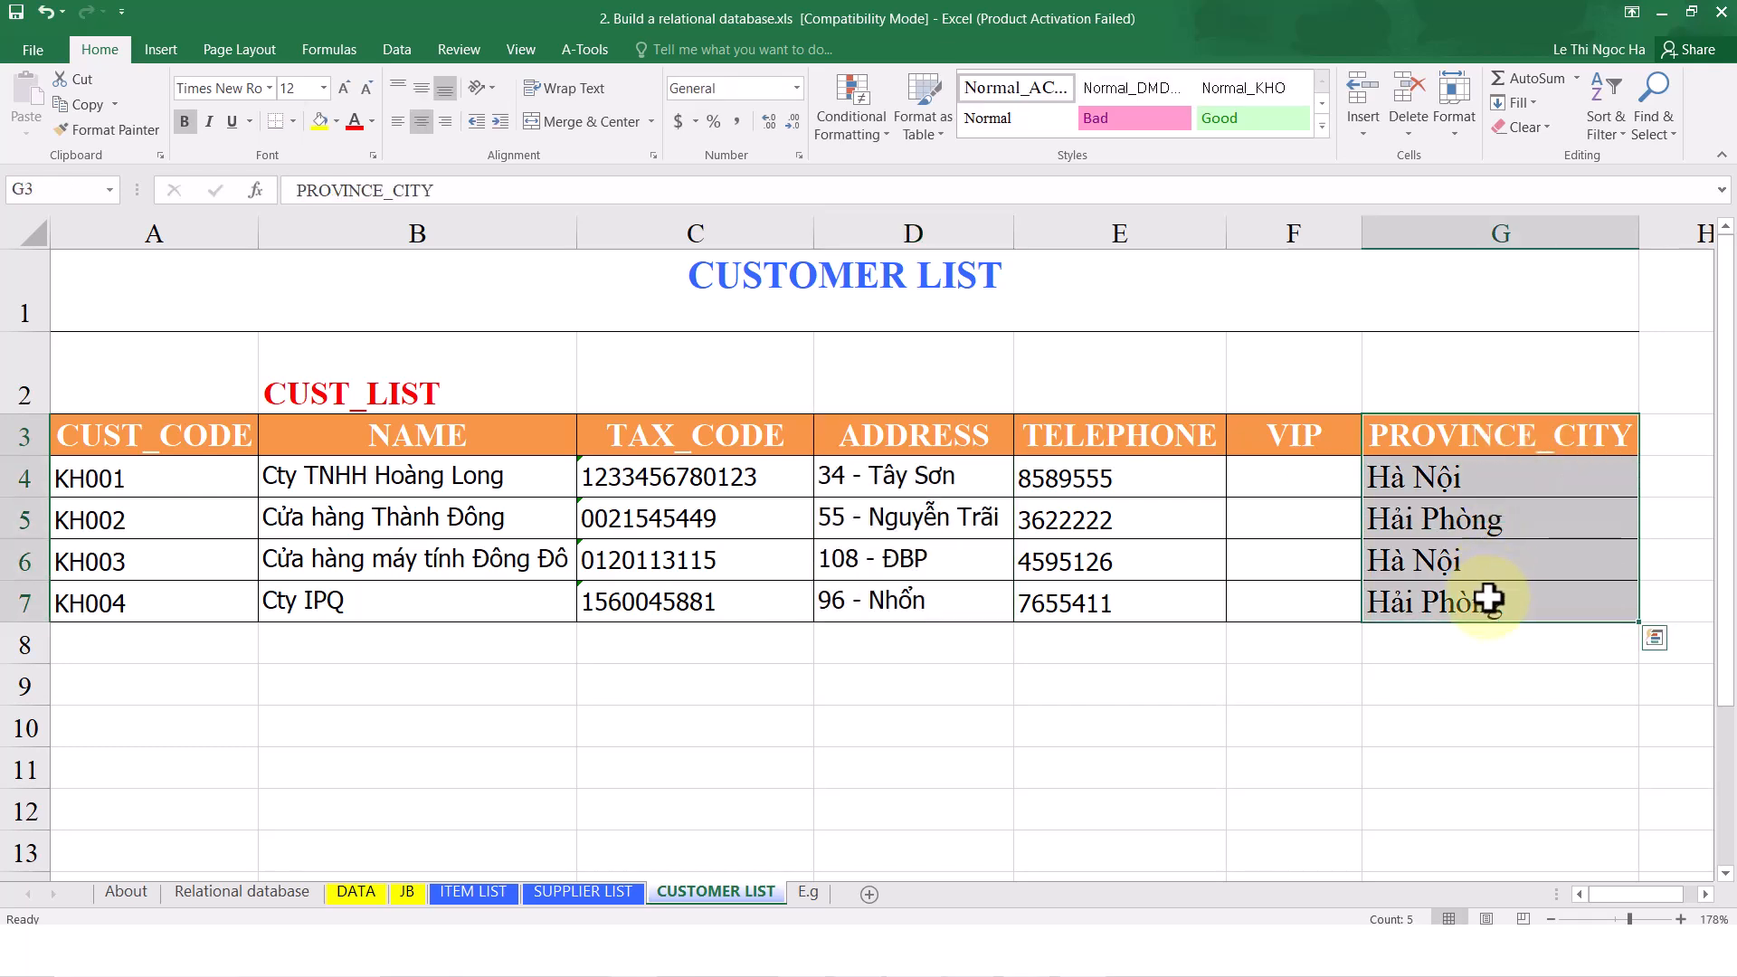
left_click(1654, 375)
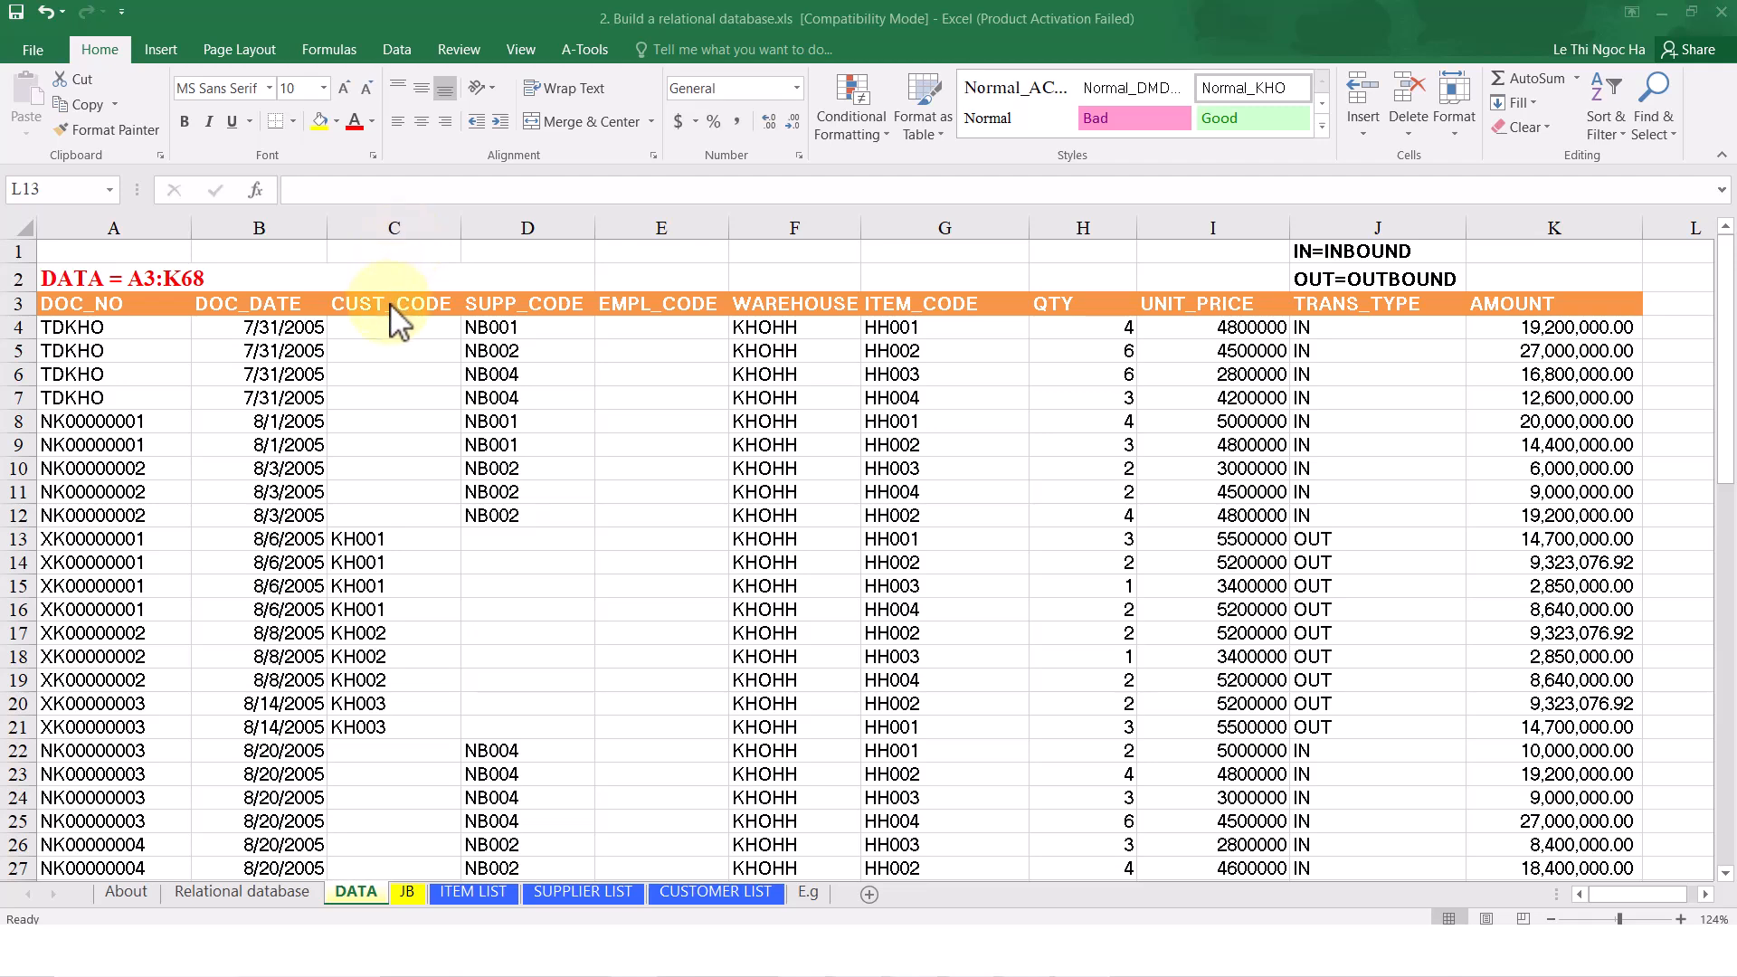
Examine the DATA sheet's columns from CUST_CODE to ITEM_CODE and the IN/OUT legend above TRANS_TYPE
left_click_drag(394, 306, 911, 570)
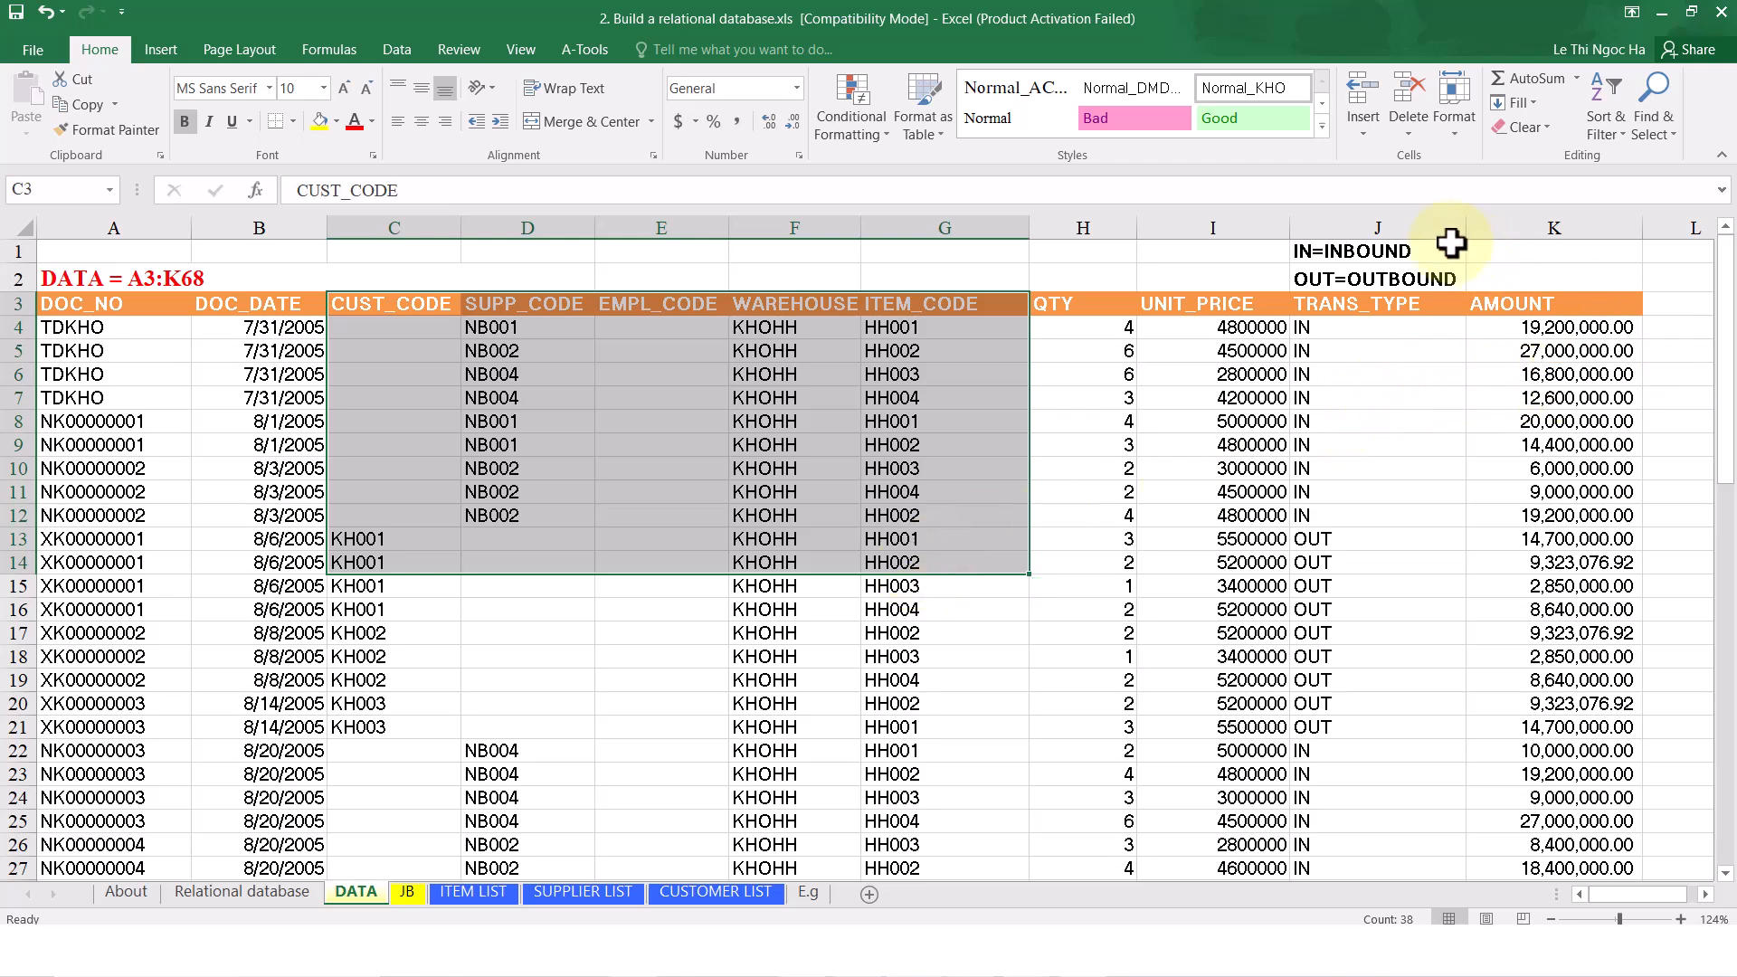
mouse_move(1449, 249)
left_mouse_down()
mouse_move(1439, 277)
mouse_move(1455, 280)
left_mouse_up()
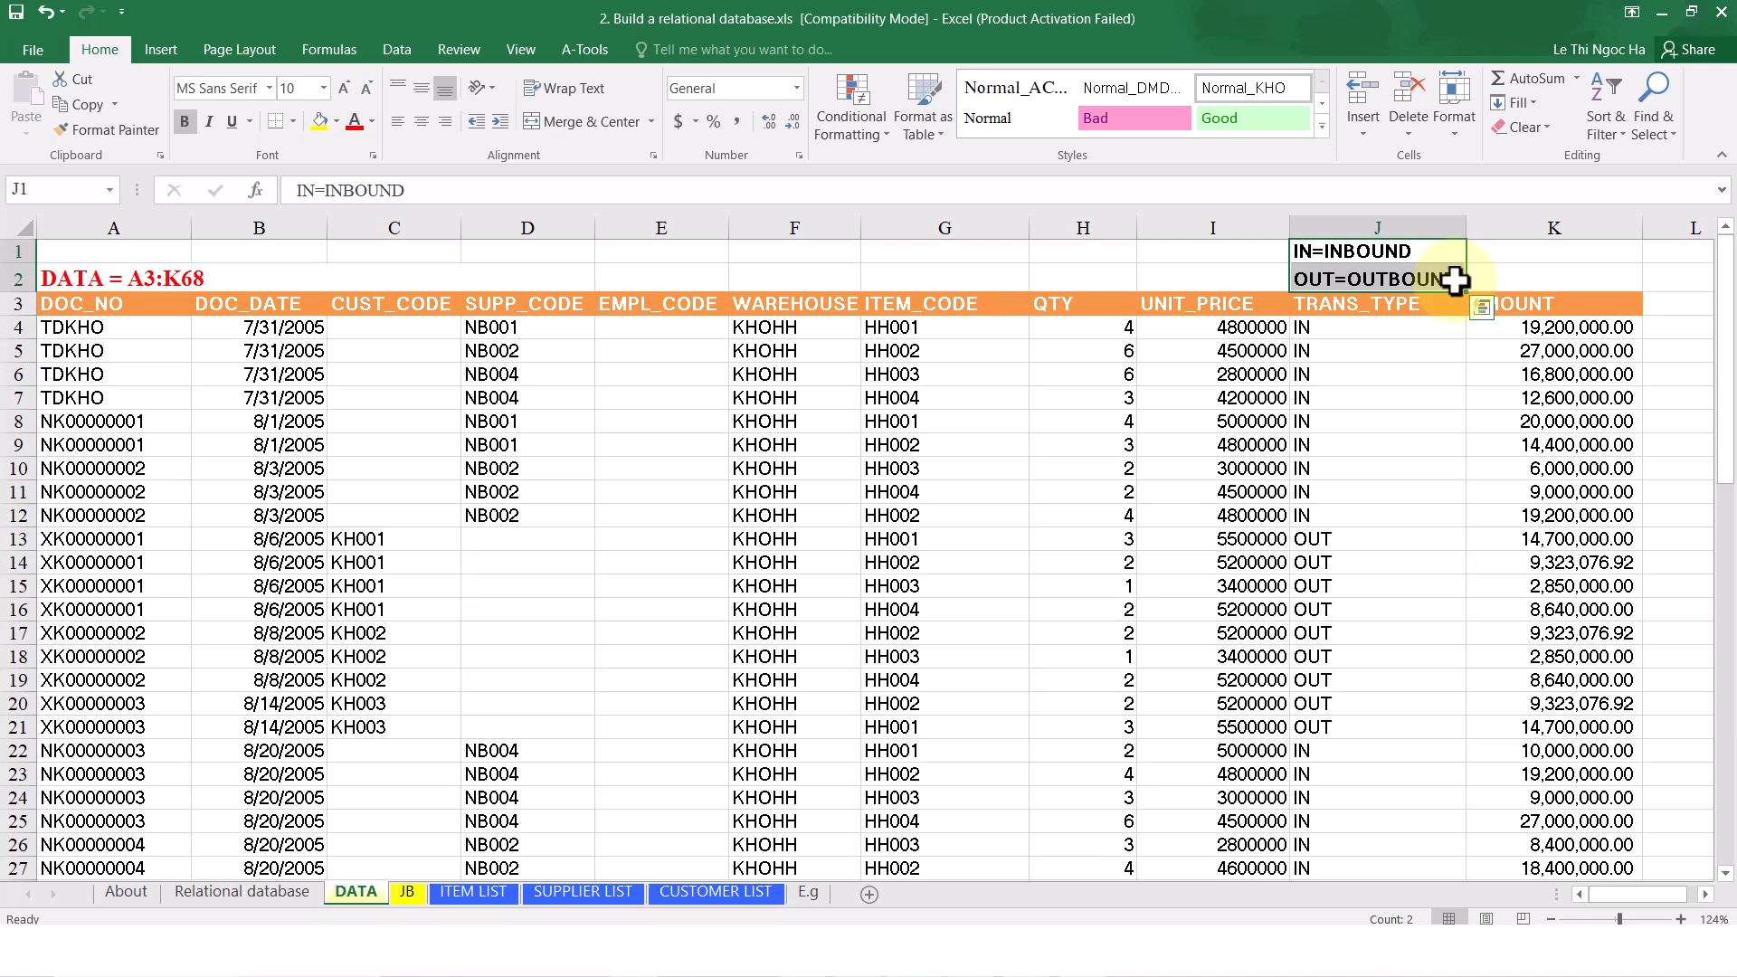
left_click(1425, 225)
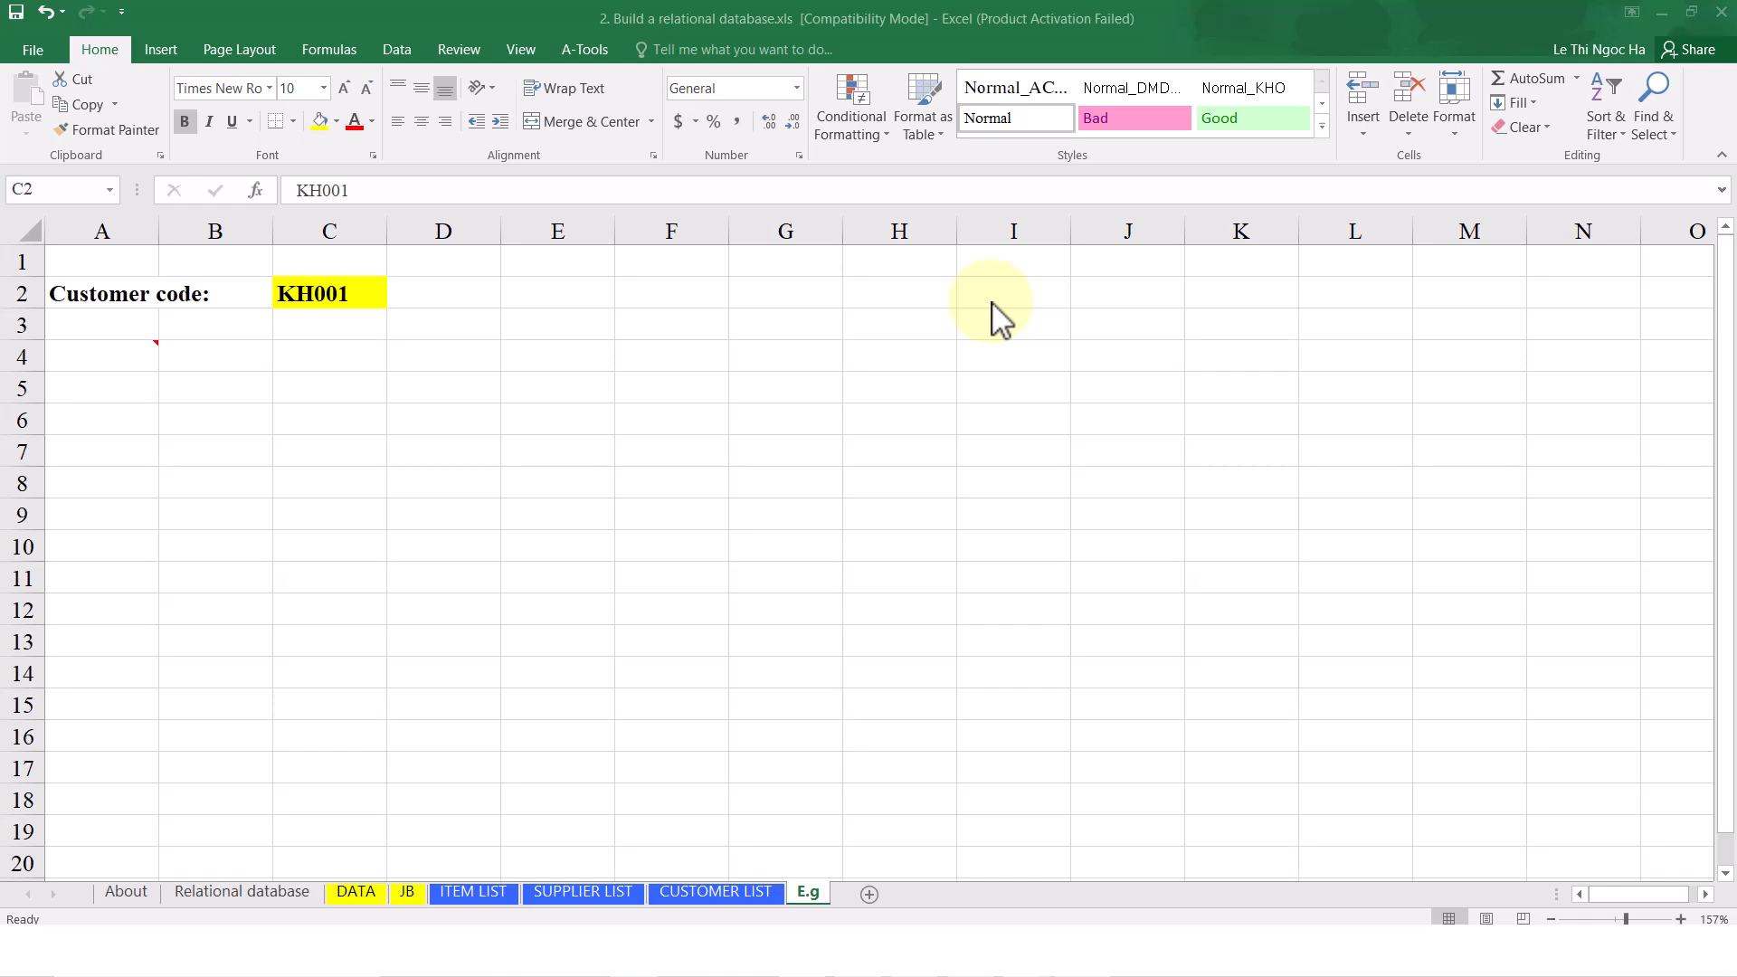
Select cell A4 under the customer code on the E.g sheet as the query's location
left_click(767, 307)
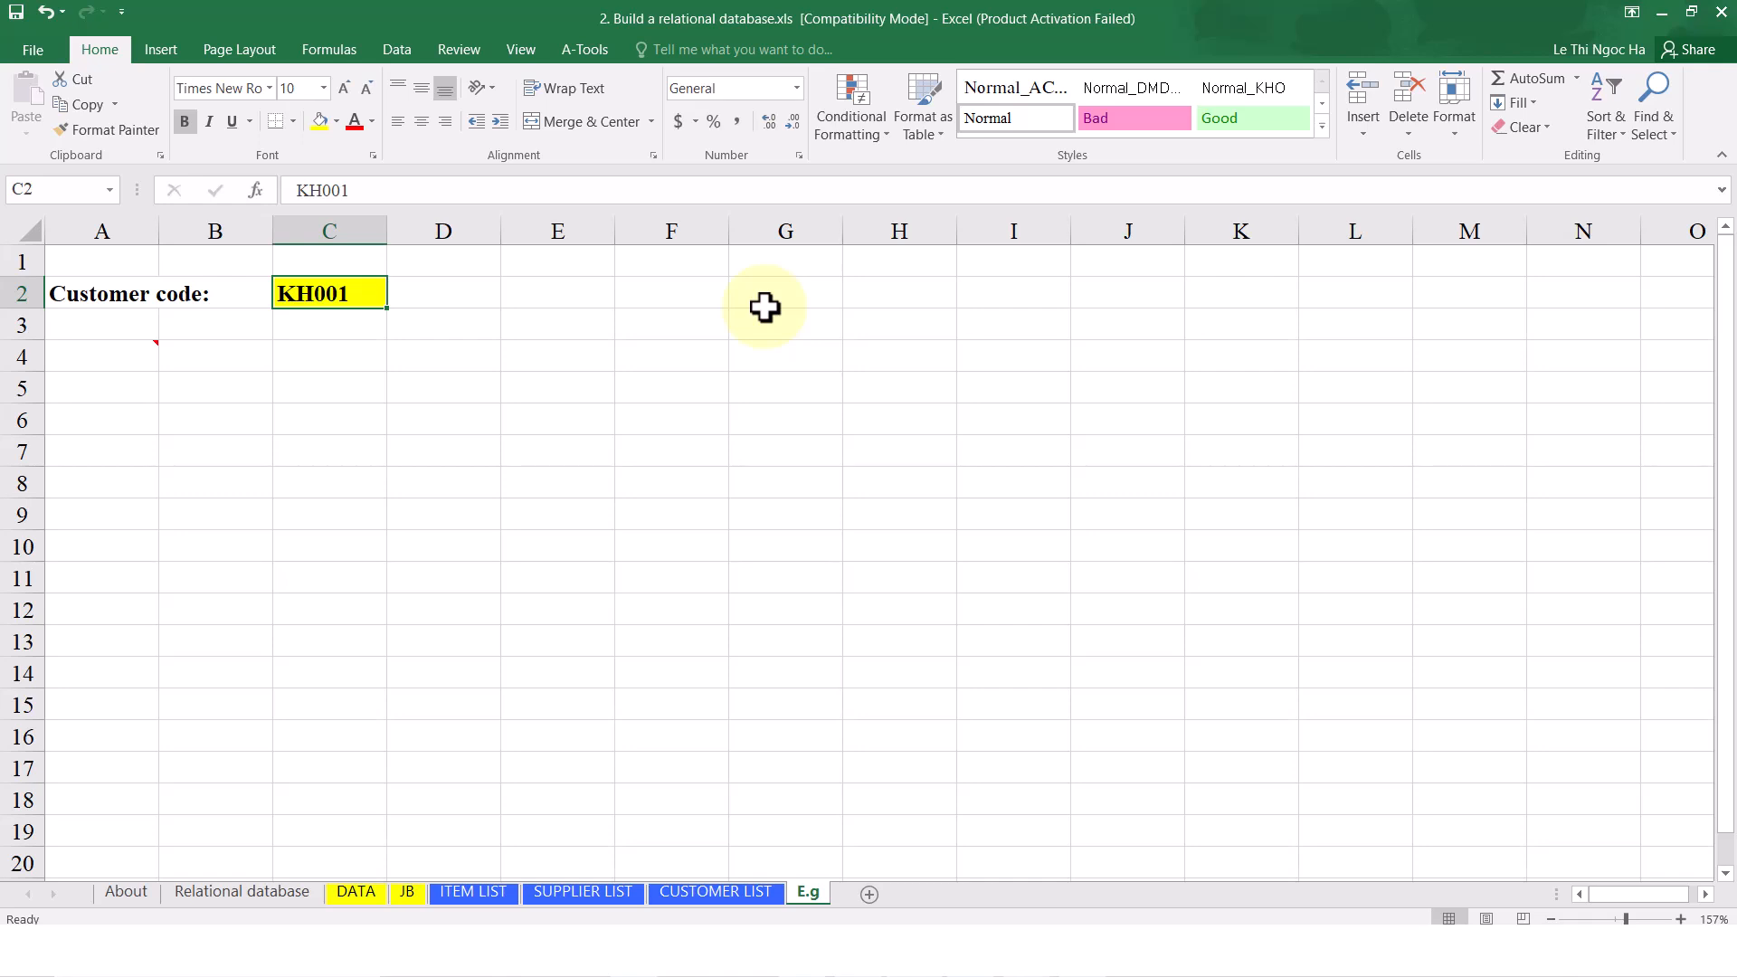
left_click(124, 293)
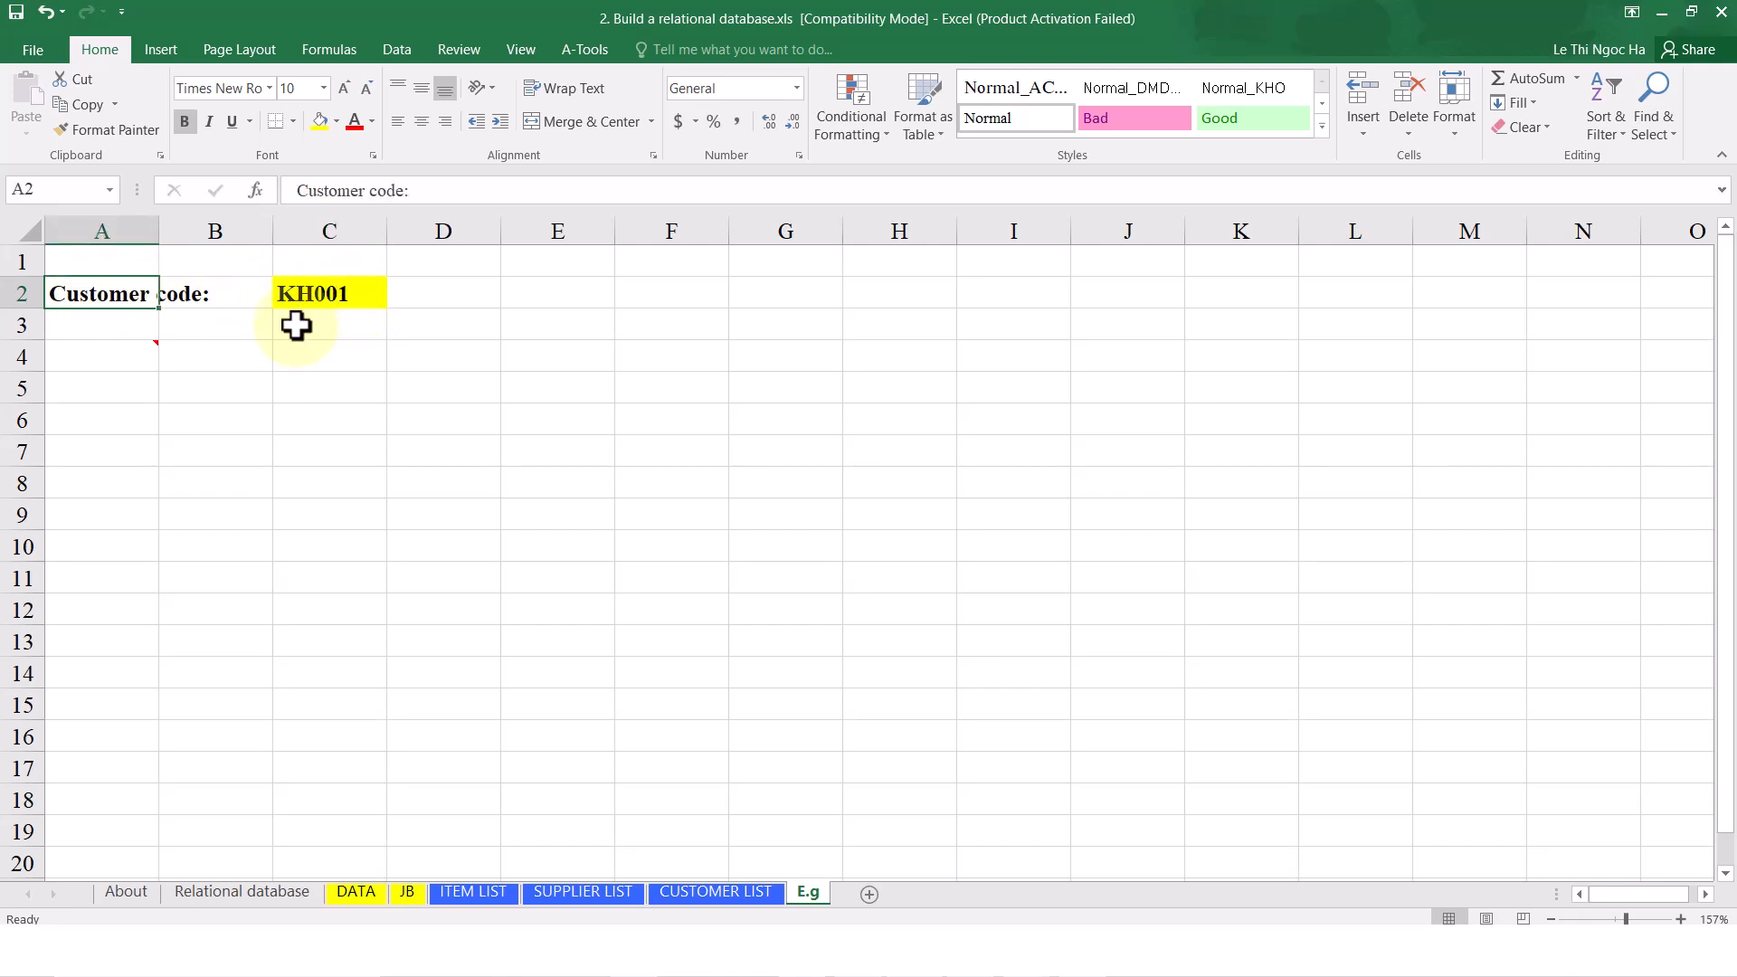
left_click(138, 357)
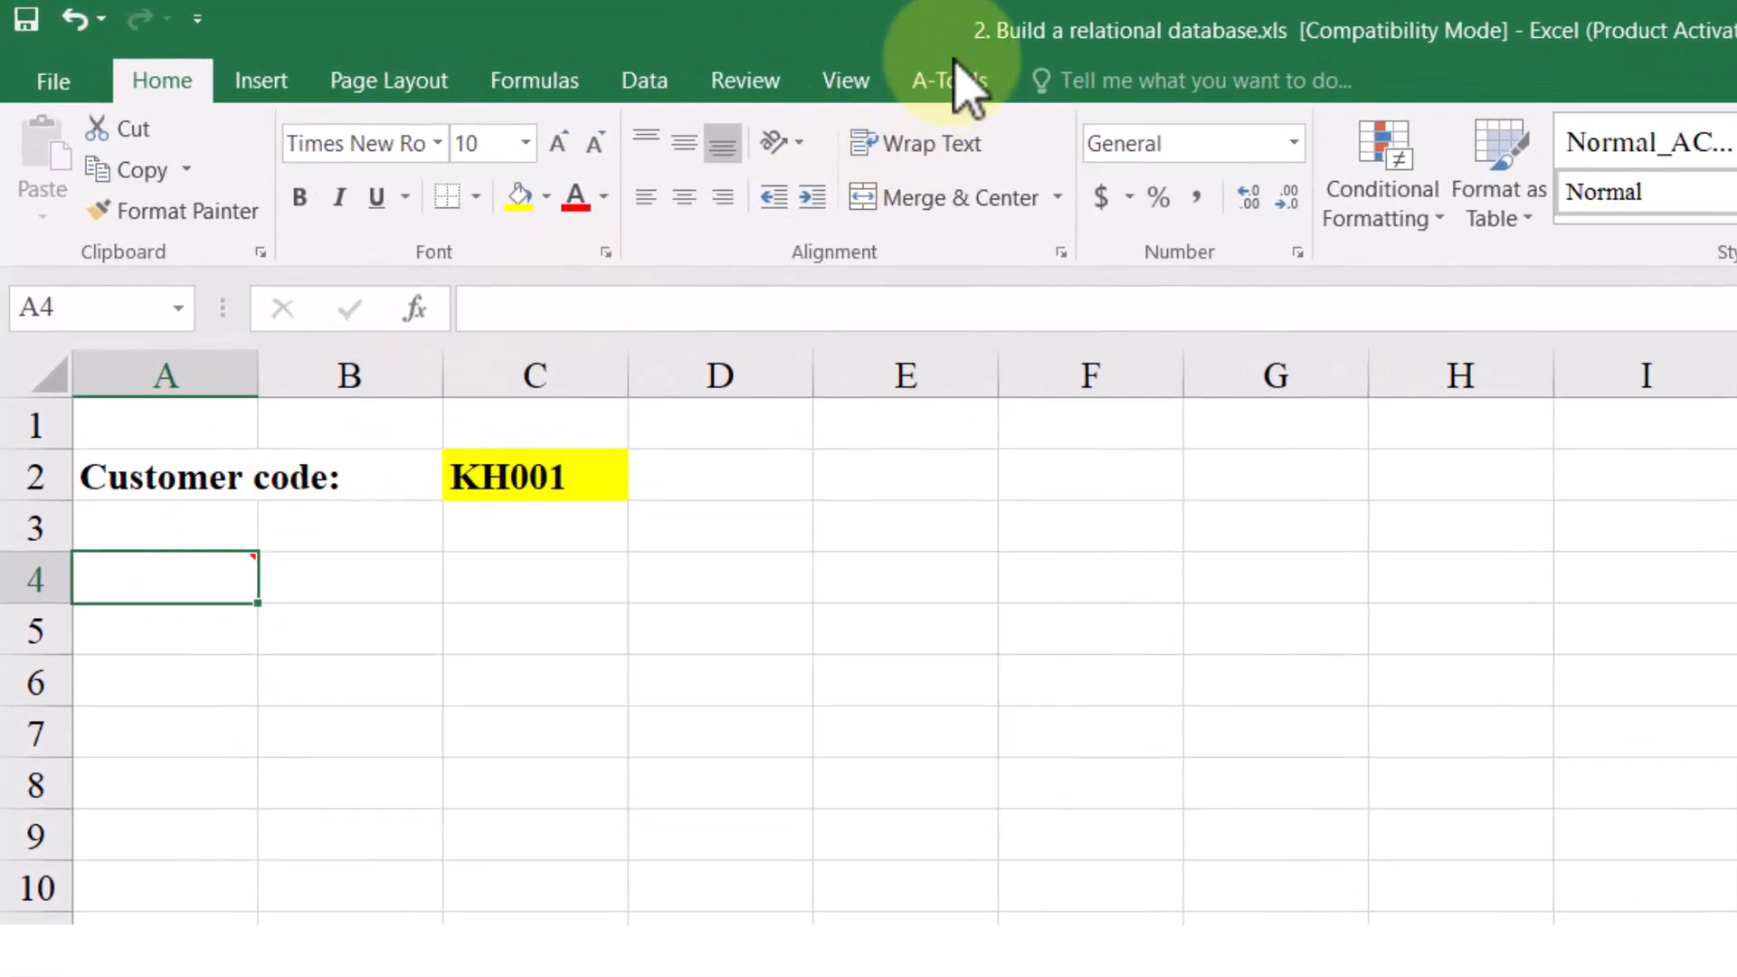
left_click(948, 82)
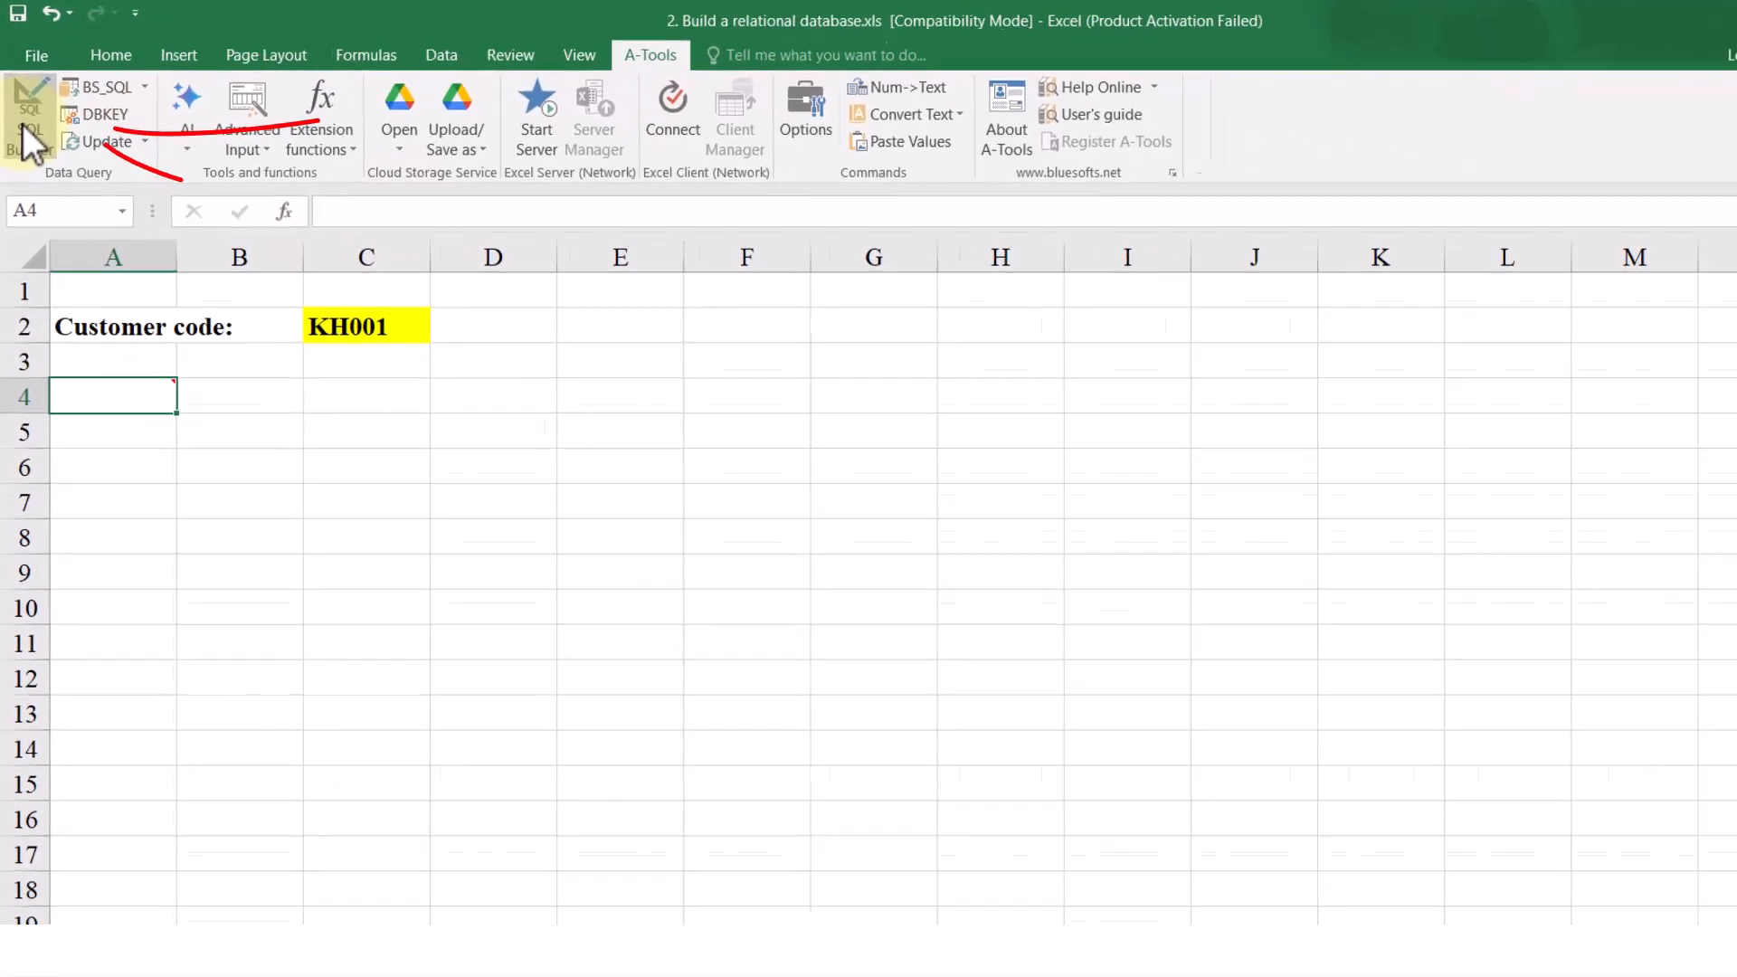
left_click(29, 141)
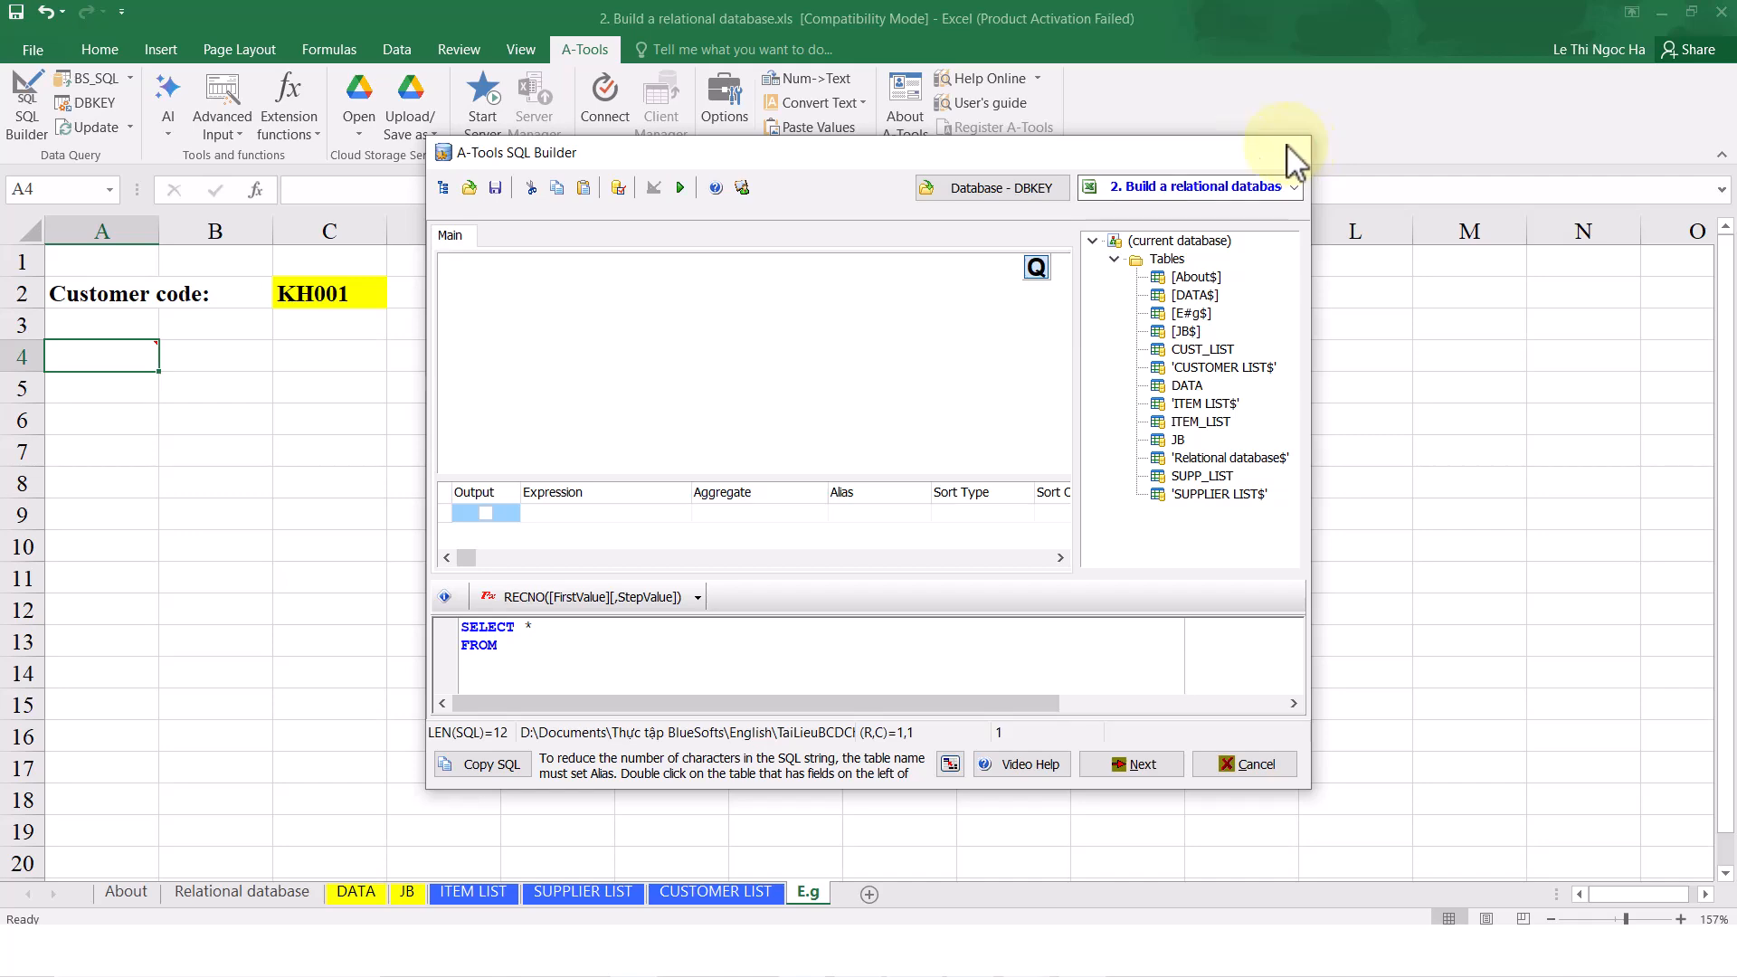
left_click(1294, 145)
Start the formula =BS_SQL( in cell A4, open the SQL Builder for it and enlarge the builder window
mouse_move(139, 365)
type("=BS_")
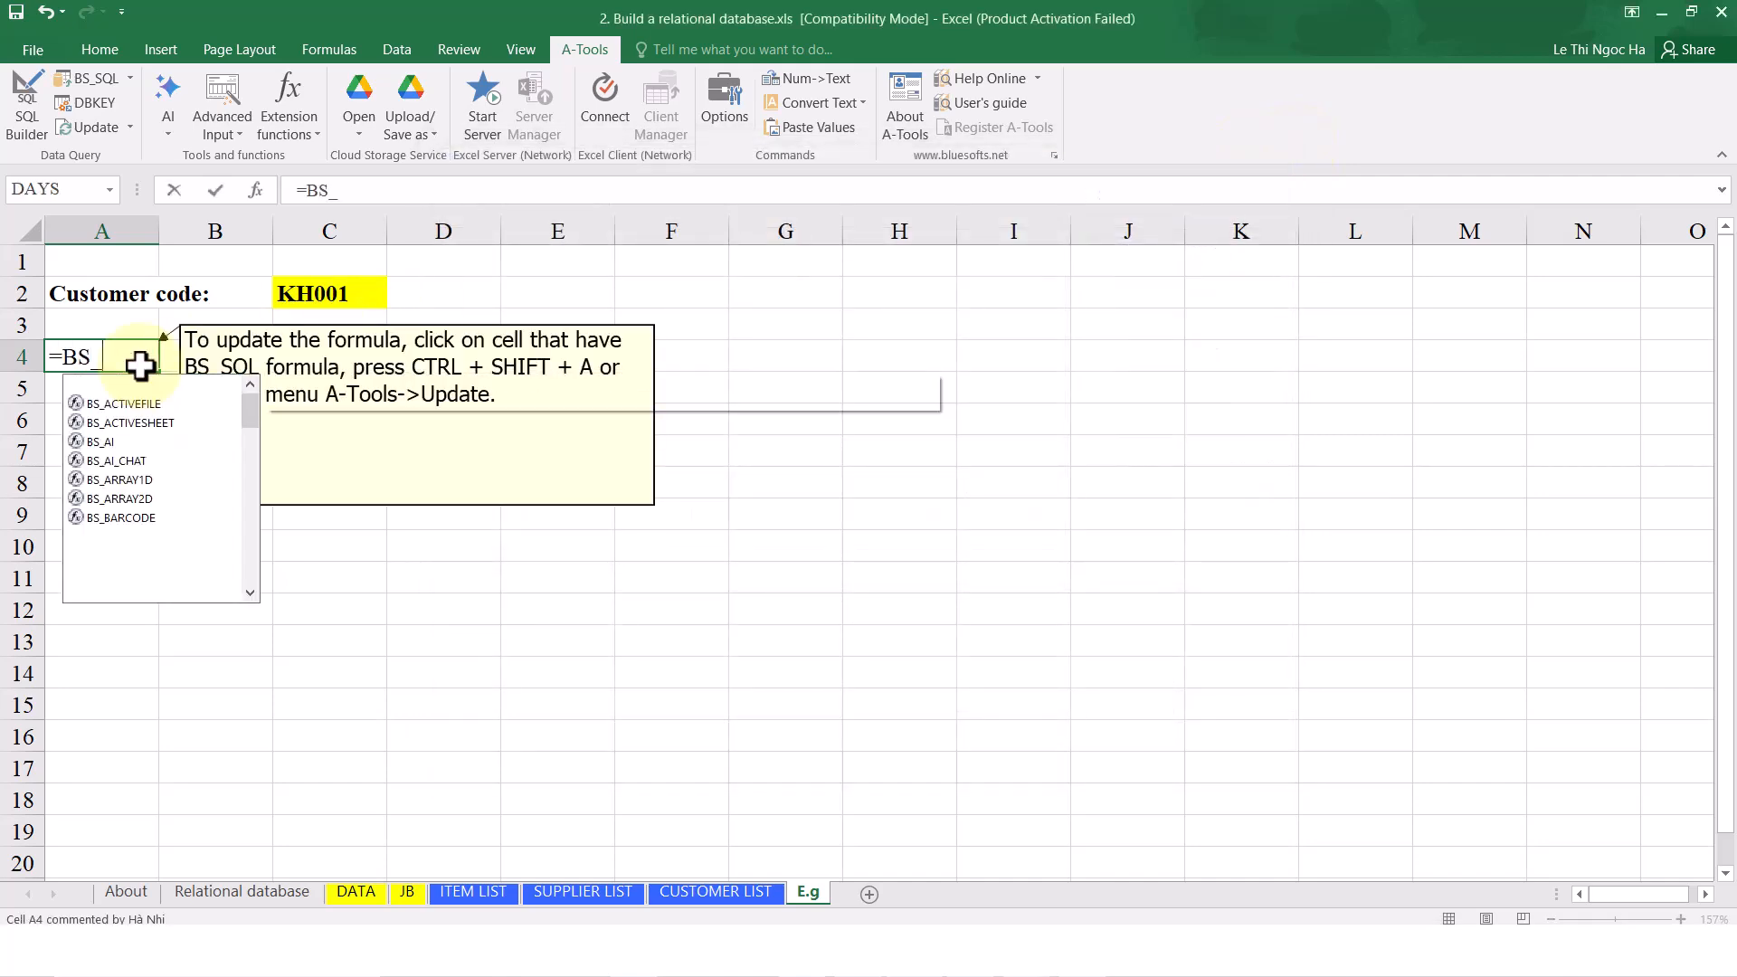
type("SQL(")
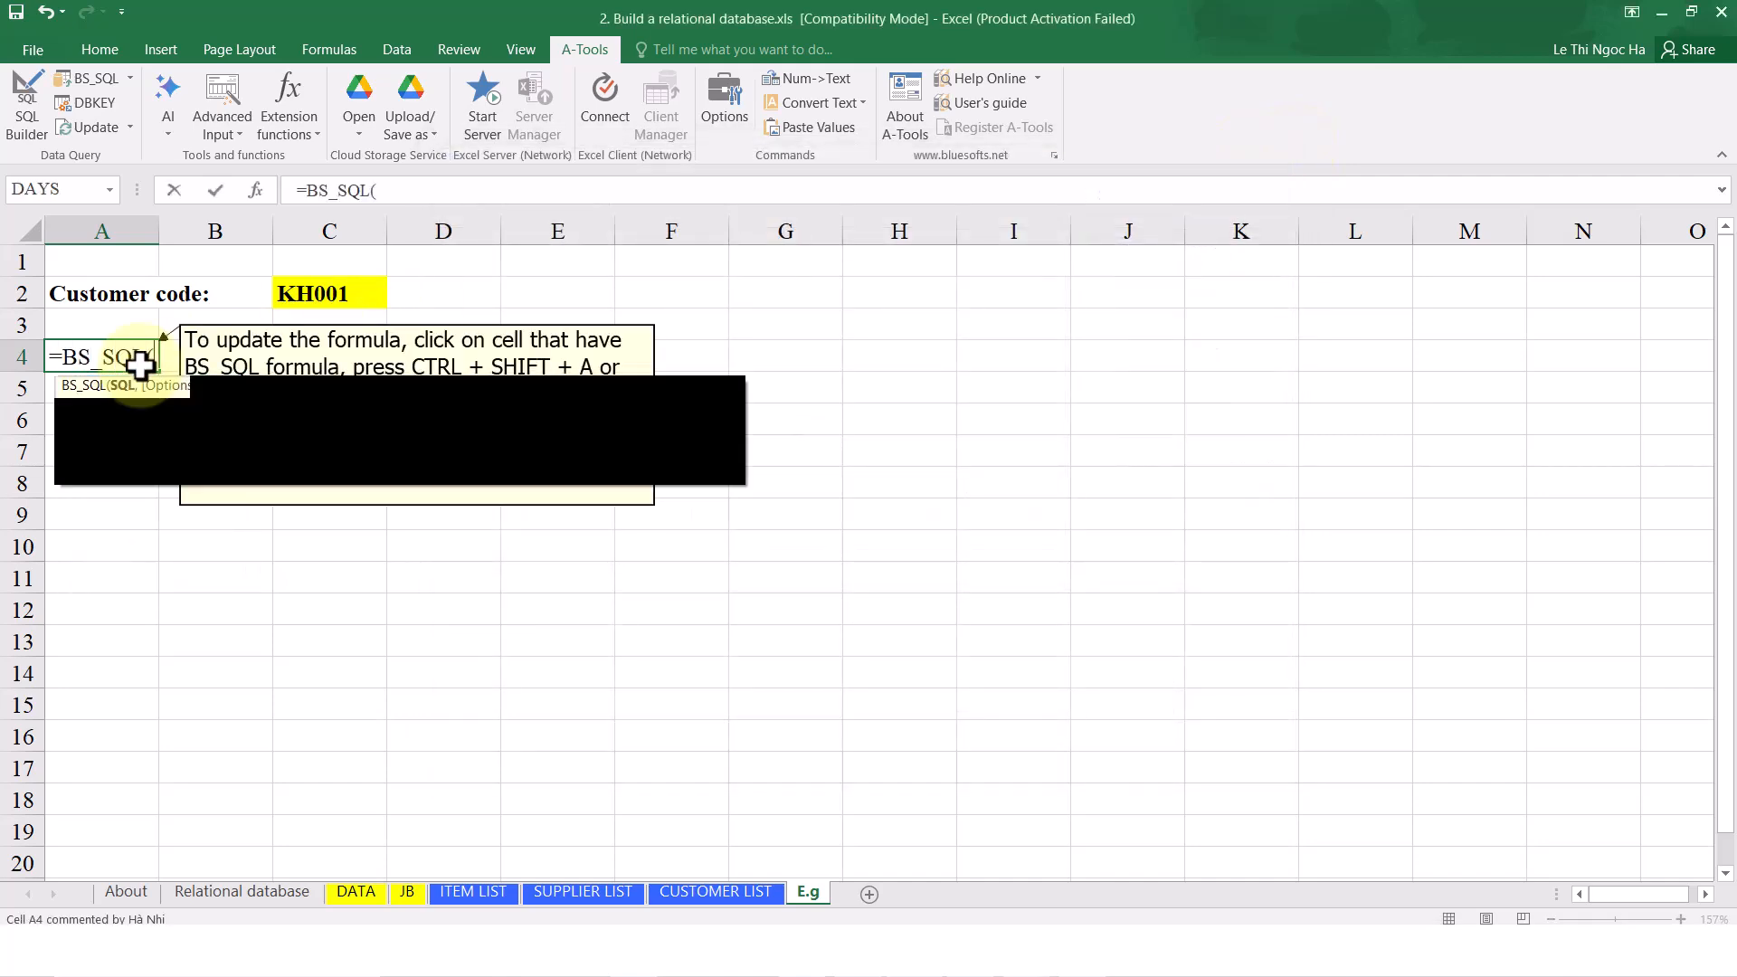
left_click(217, 474)
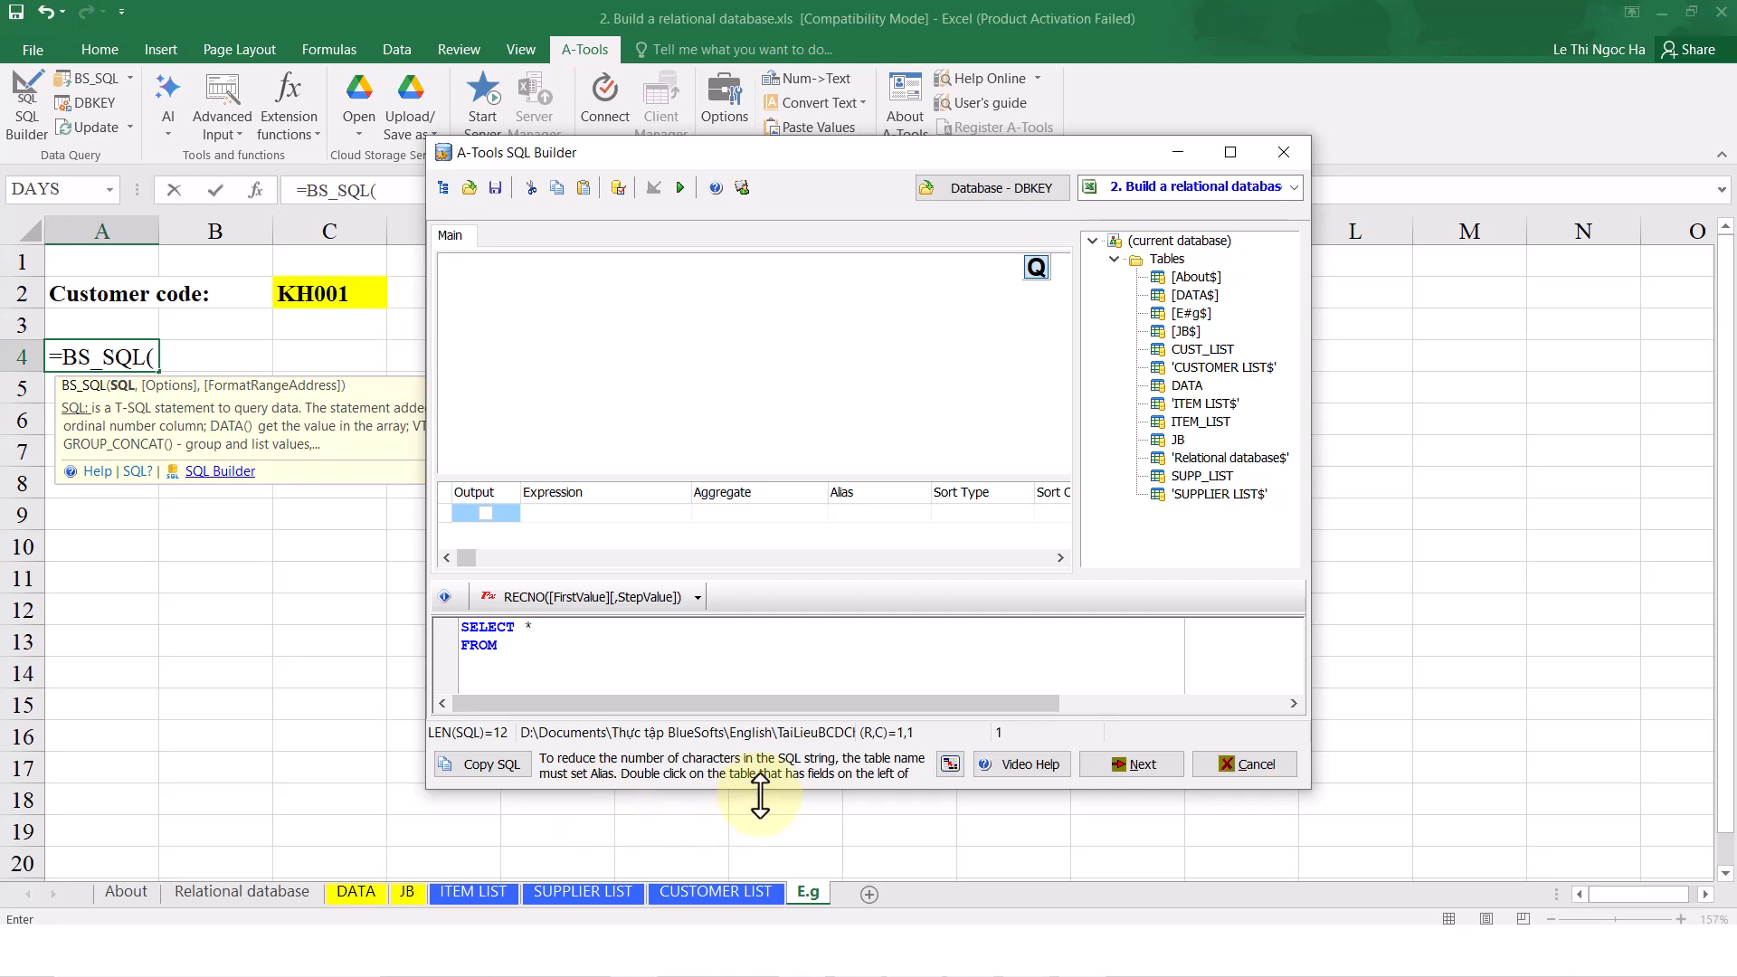
left_click_drag(764, 788, 764, 854)
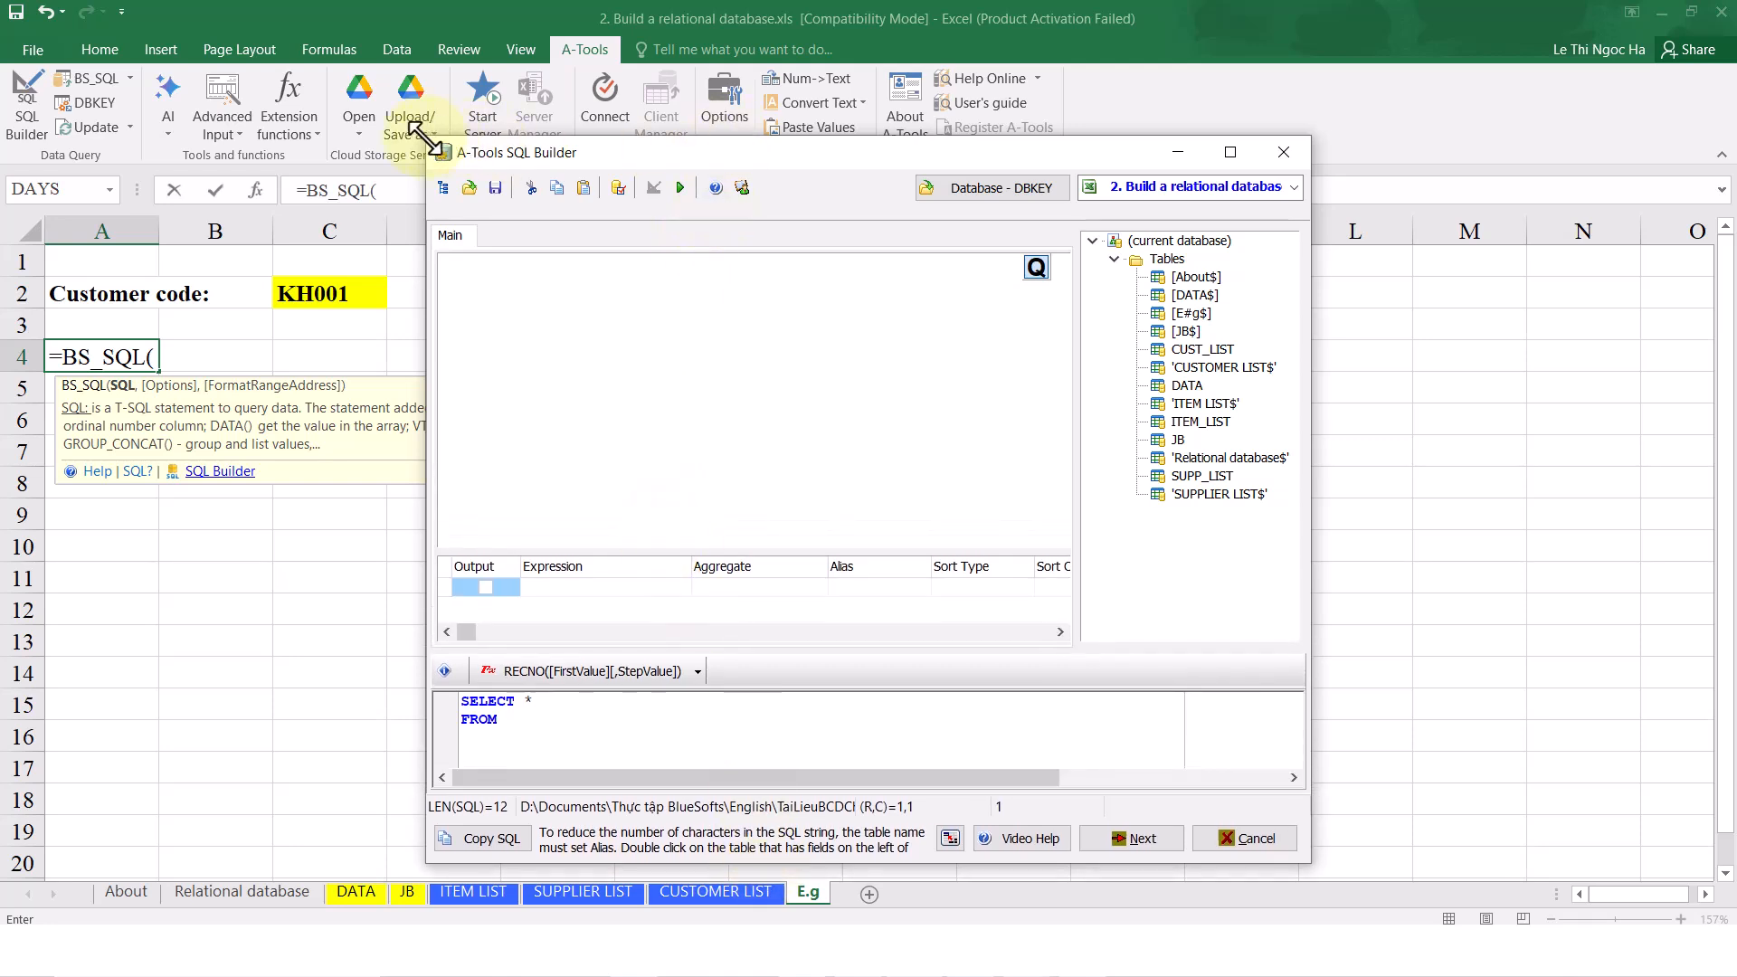
left_click_drag(364, 107, 342, 84)
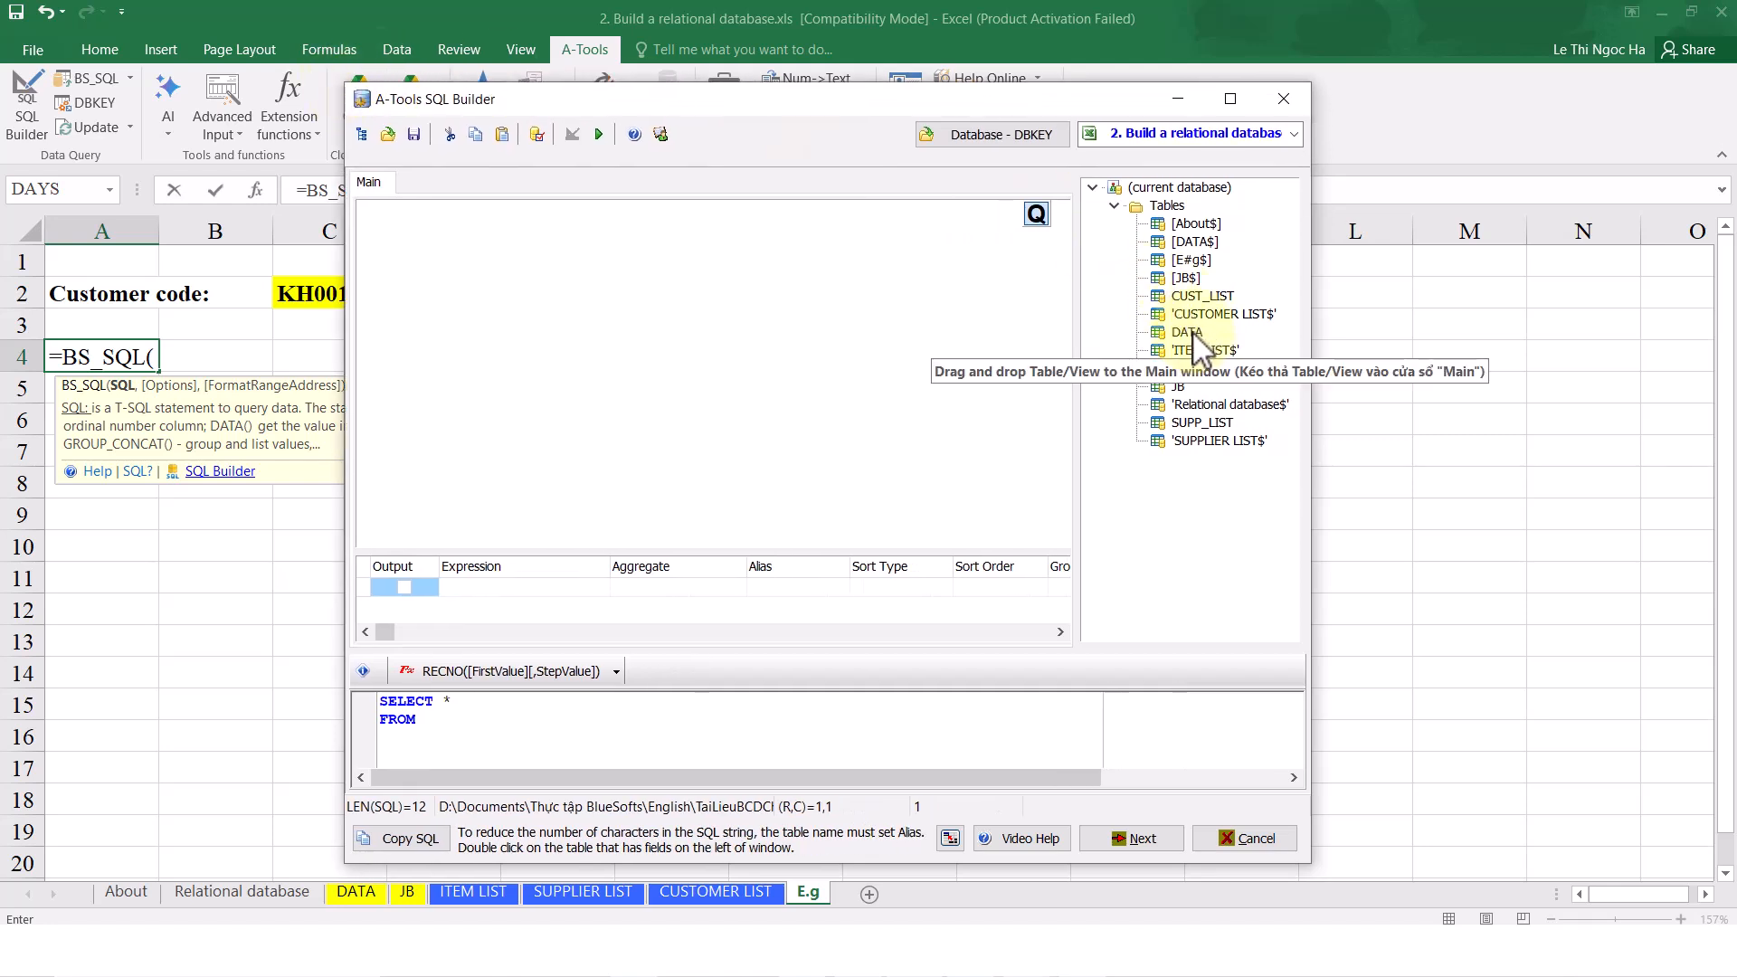
Add the DATA and ITEM_LIST tables to the query and join ITEM_LIST.ITEM_CODE to DATA.ITEM_CODE
left_click_drag(1192, 331, 897, 309)
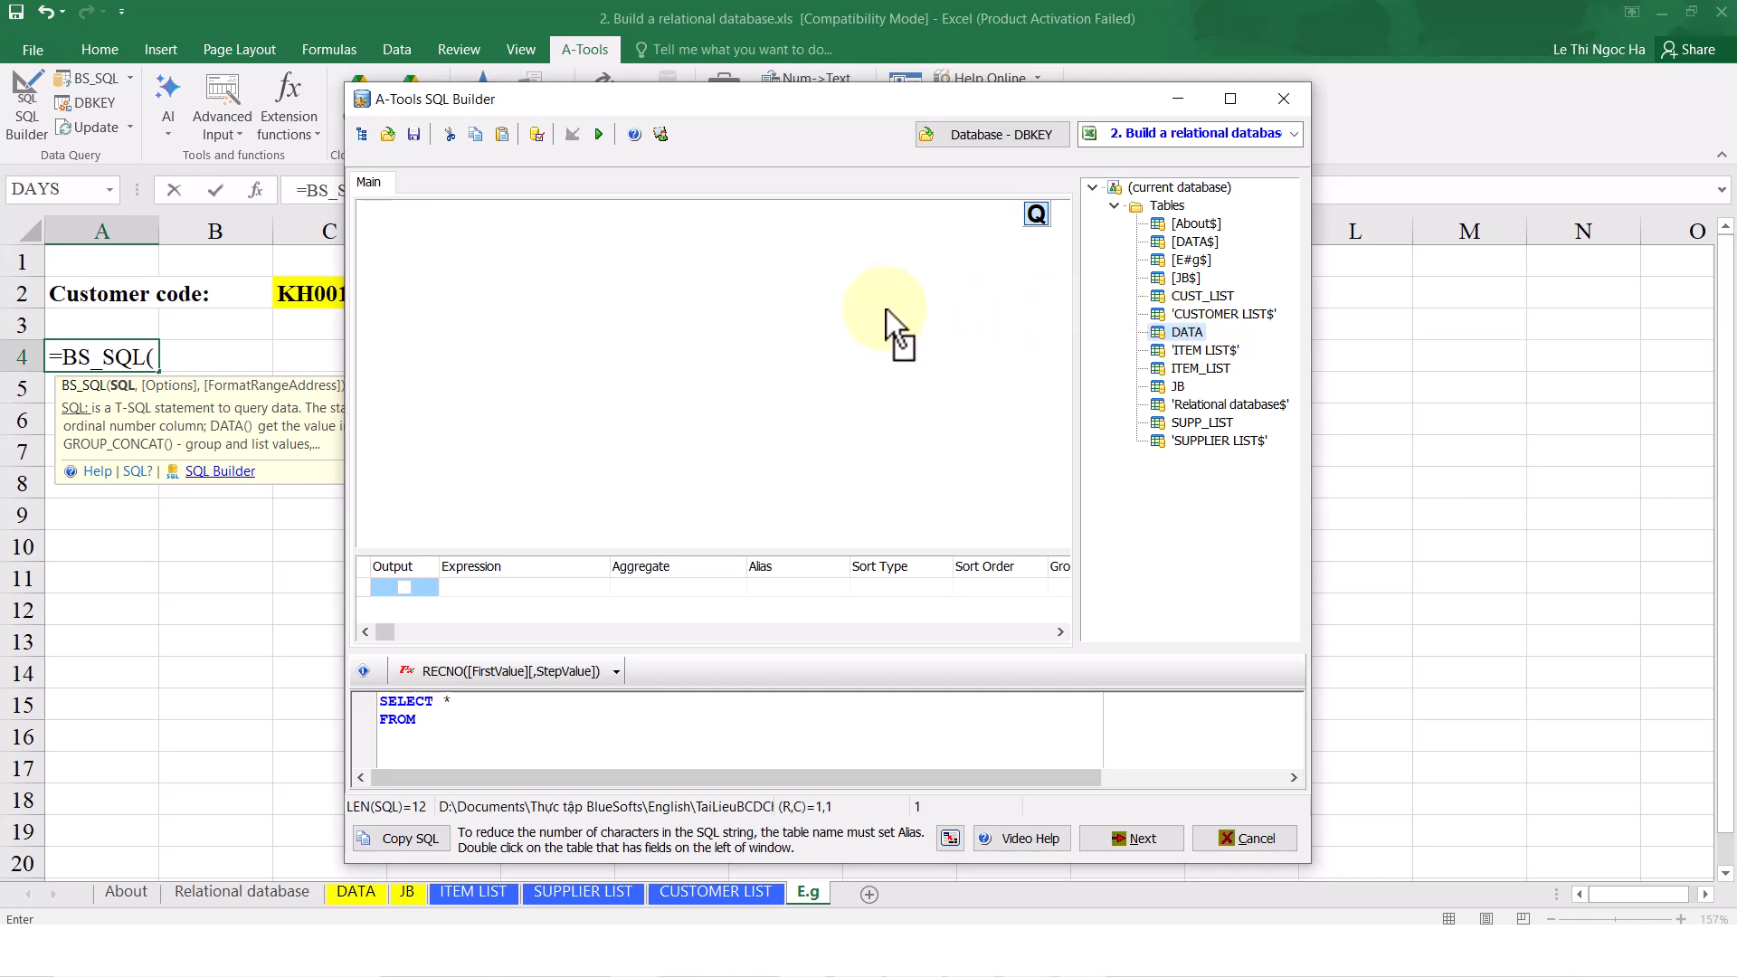
left_click_drag(796, 233, 796, 230)
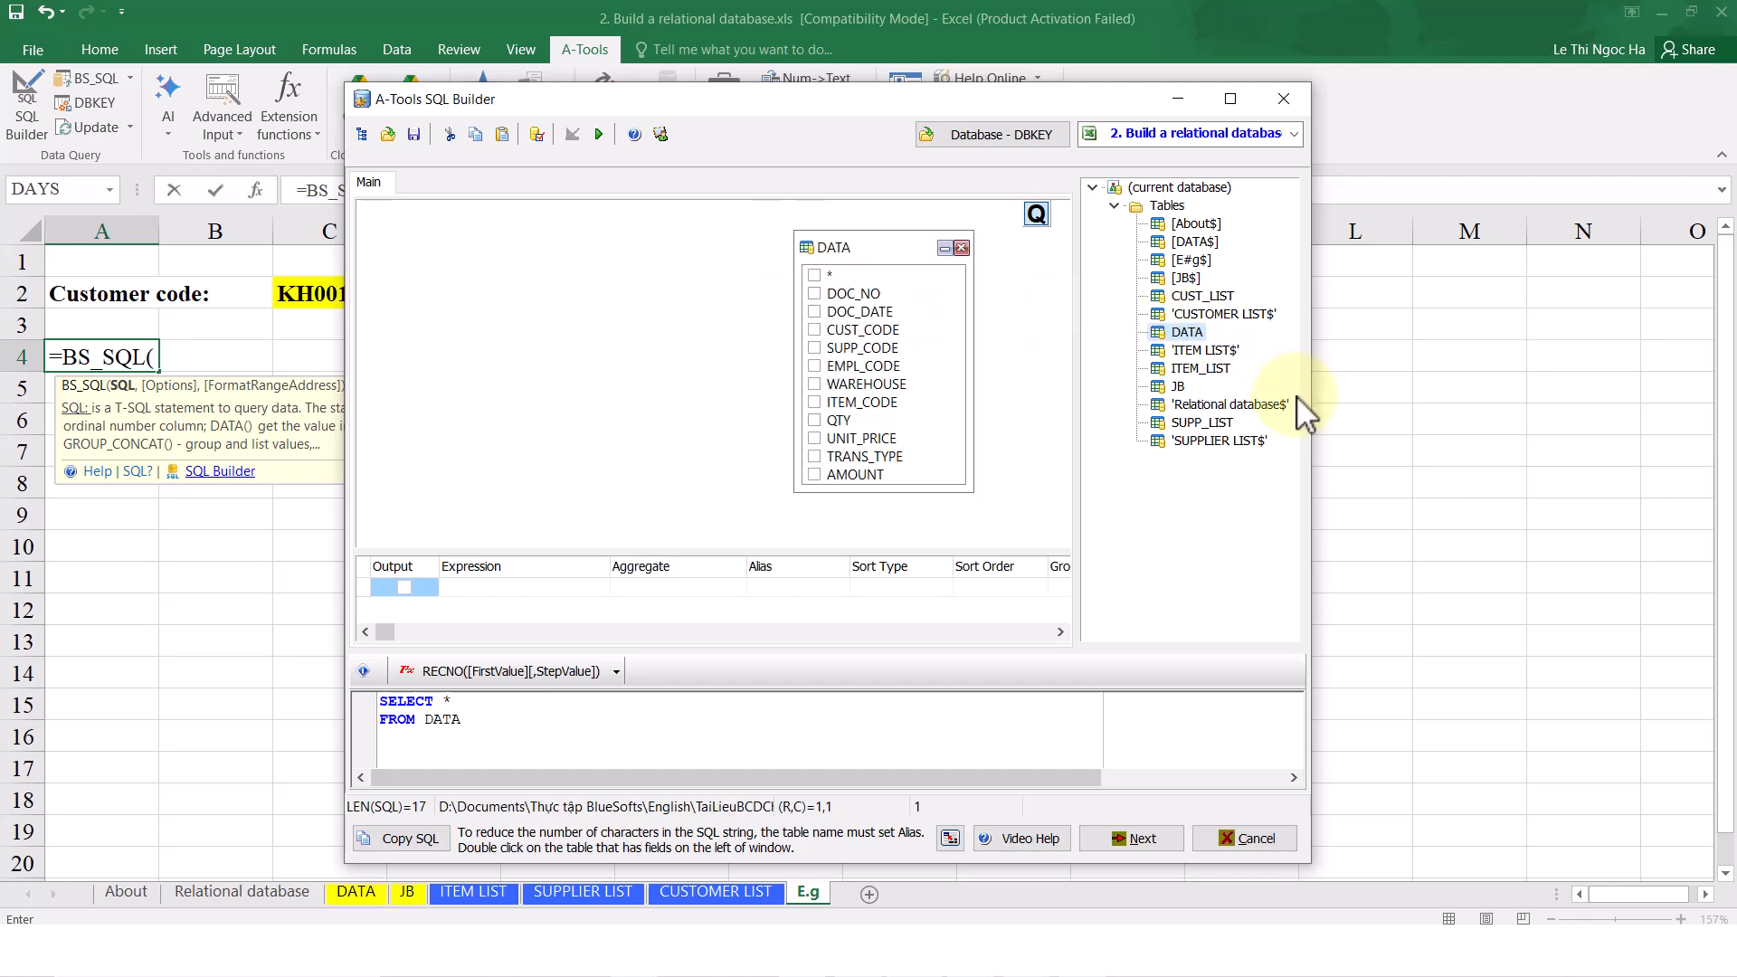
left_click_drag(1217, 370, 546, 255)
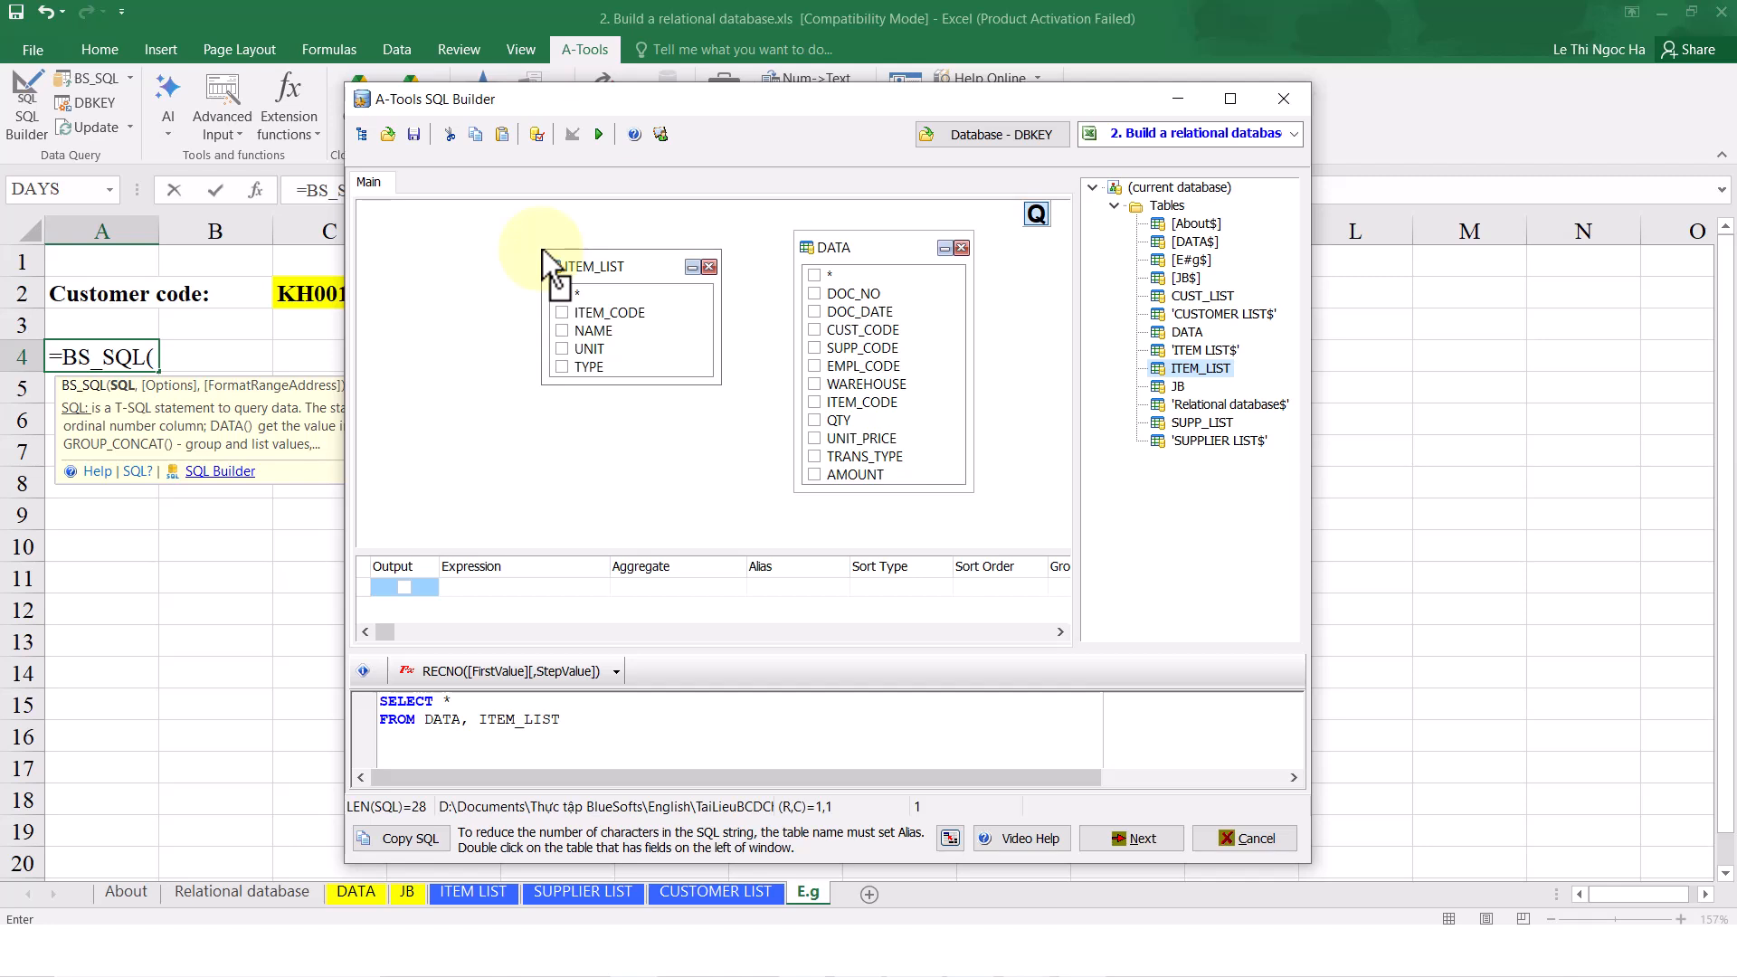
left_click(647, 313)
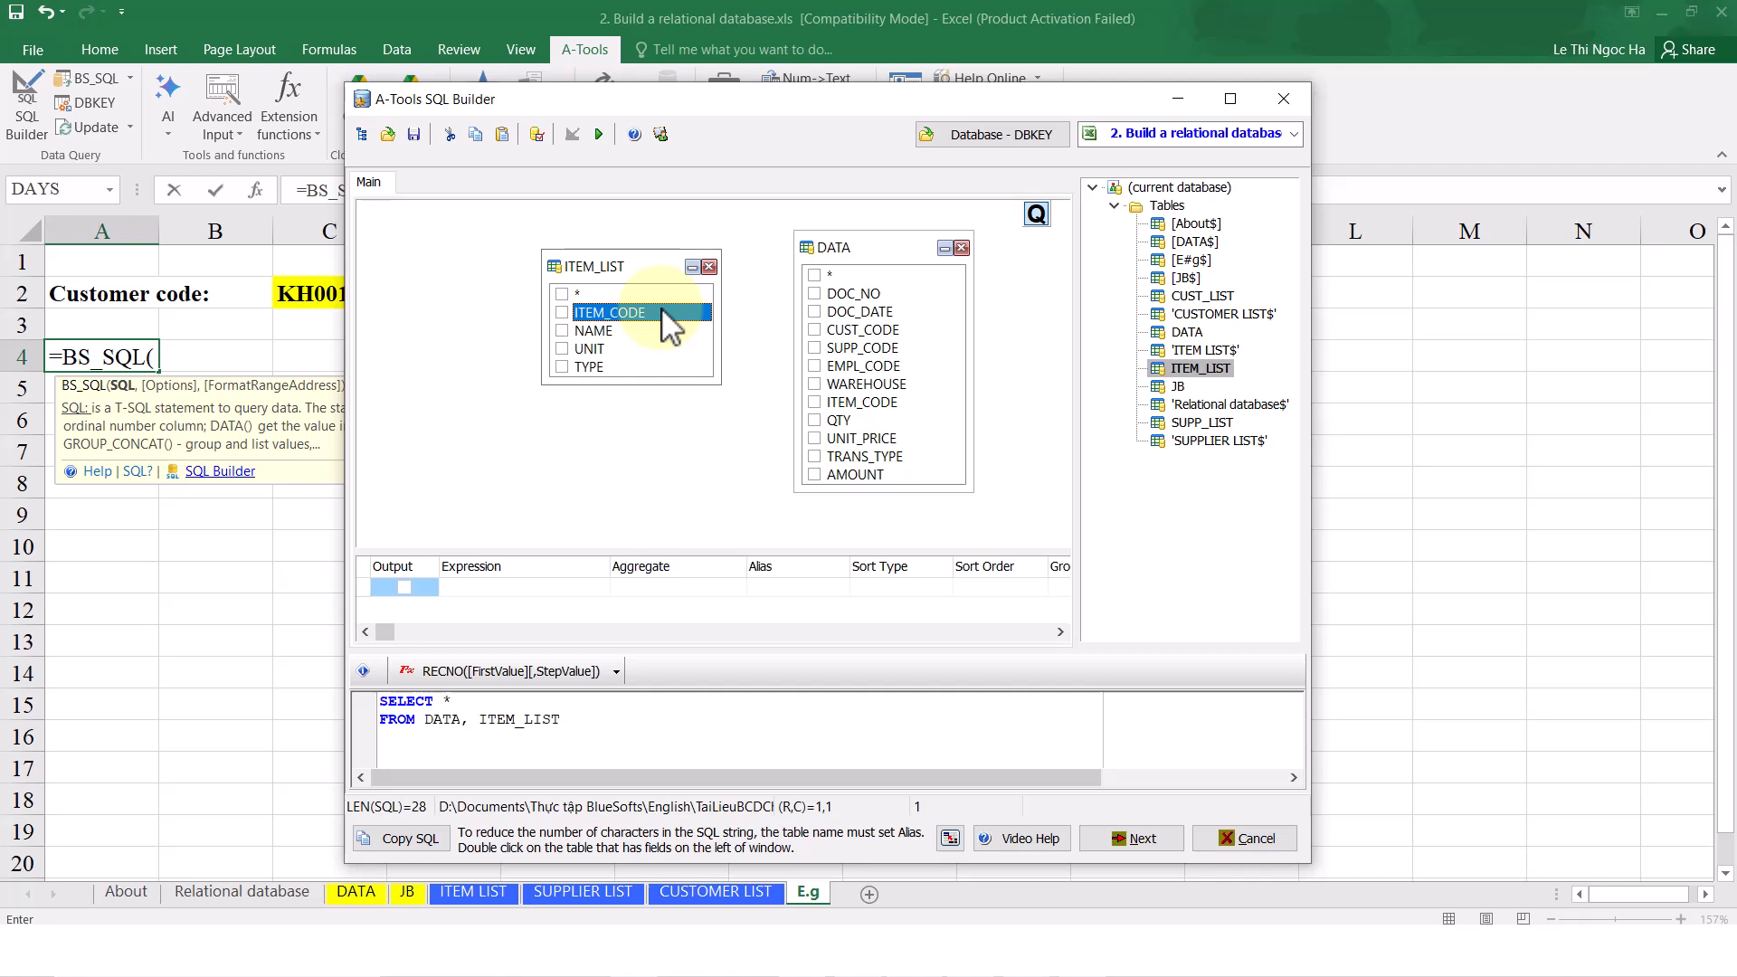
left_click_drag(664, 312, 849, 400)
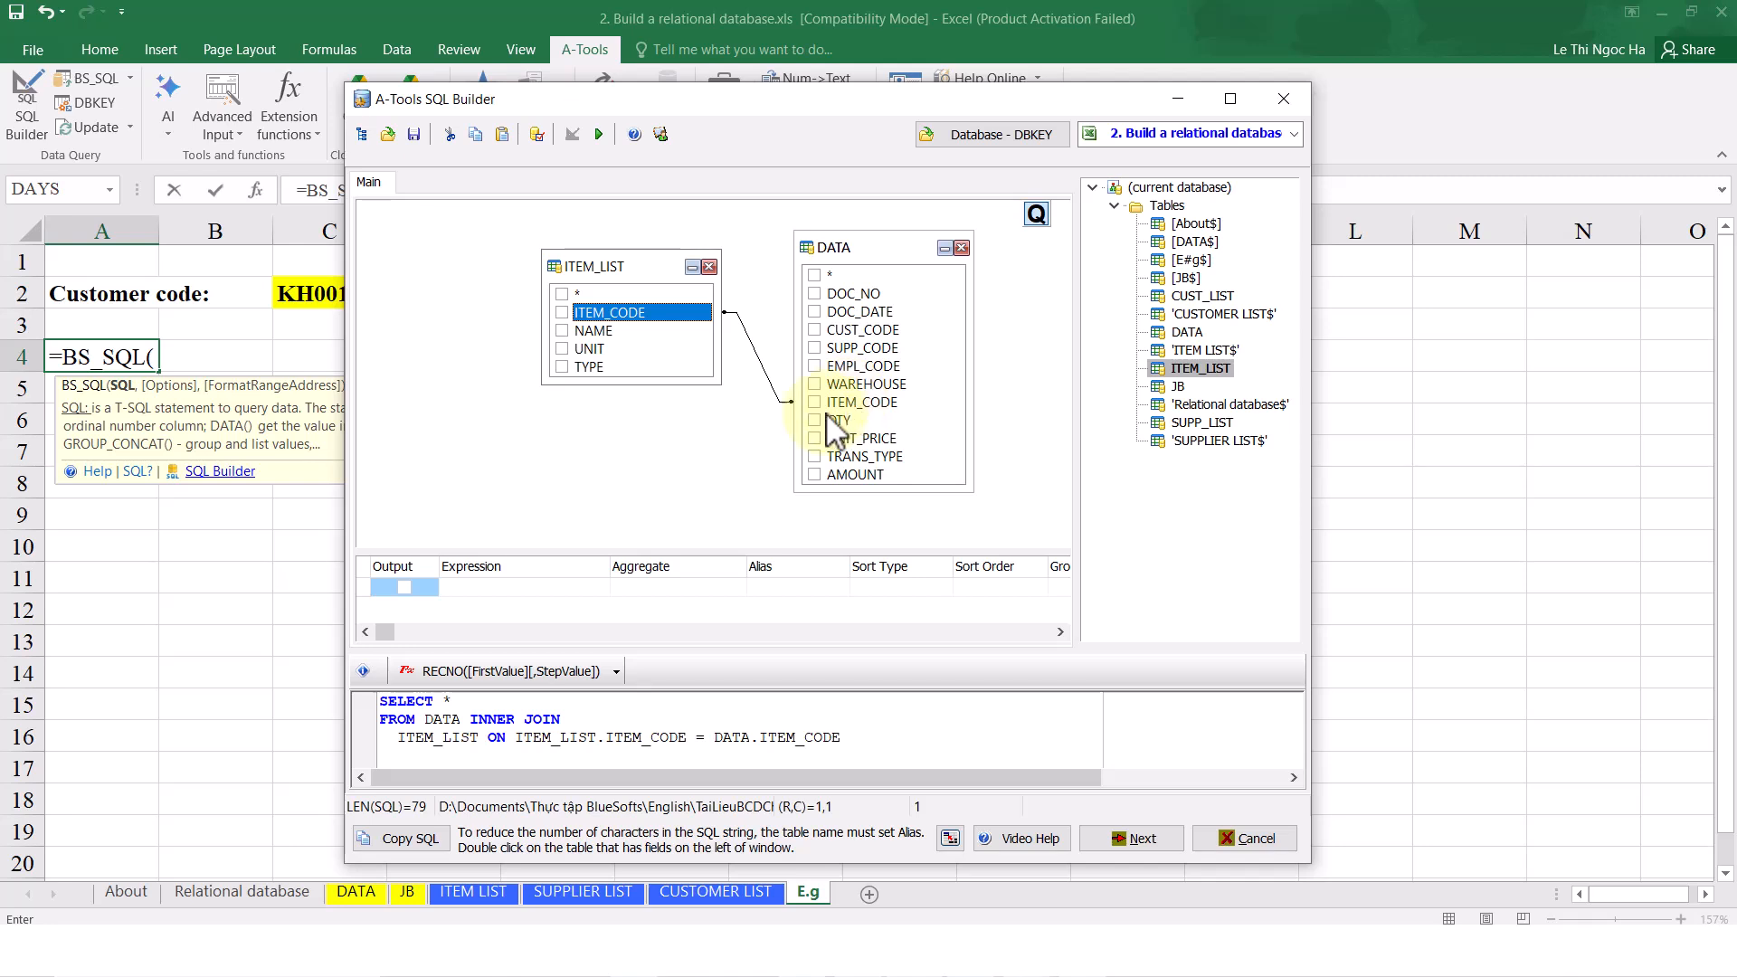
Output ITEM_CODE and NAME from ITEM_LIST plus CUST_CODE, TRANS_TYPE and AMOUNT from DATA, placing TRANS_TYPE before CUST_CODE
left_click_drag(693, 554, 694, 507)
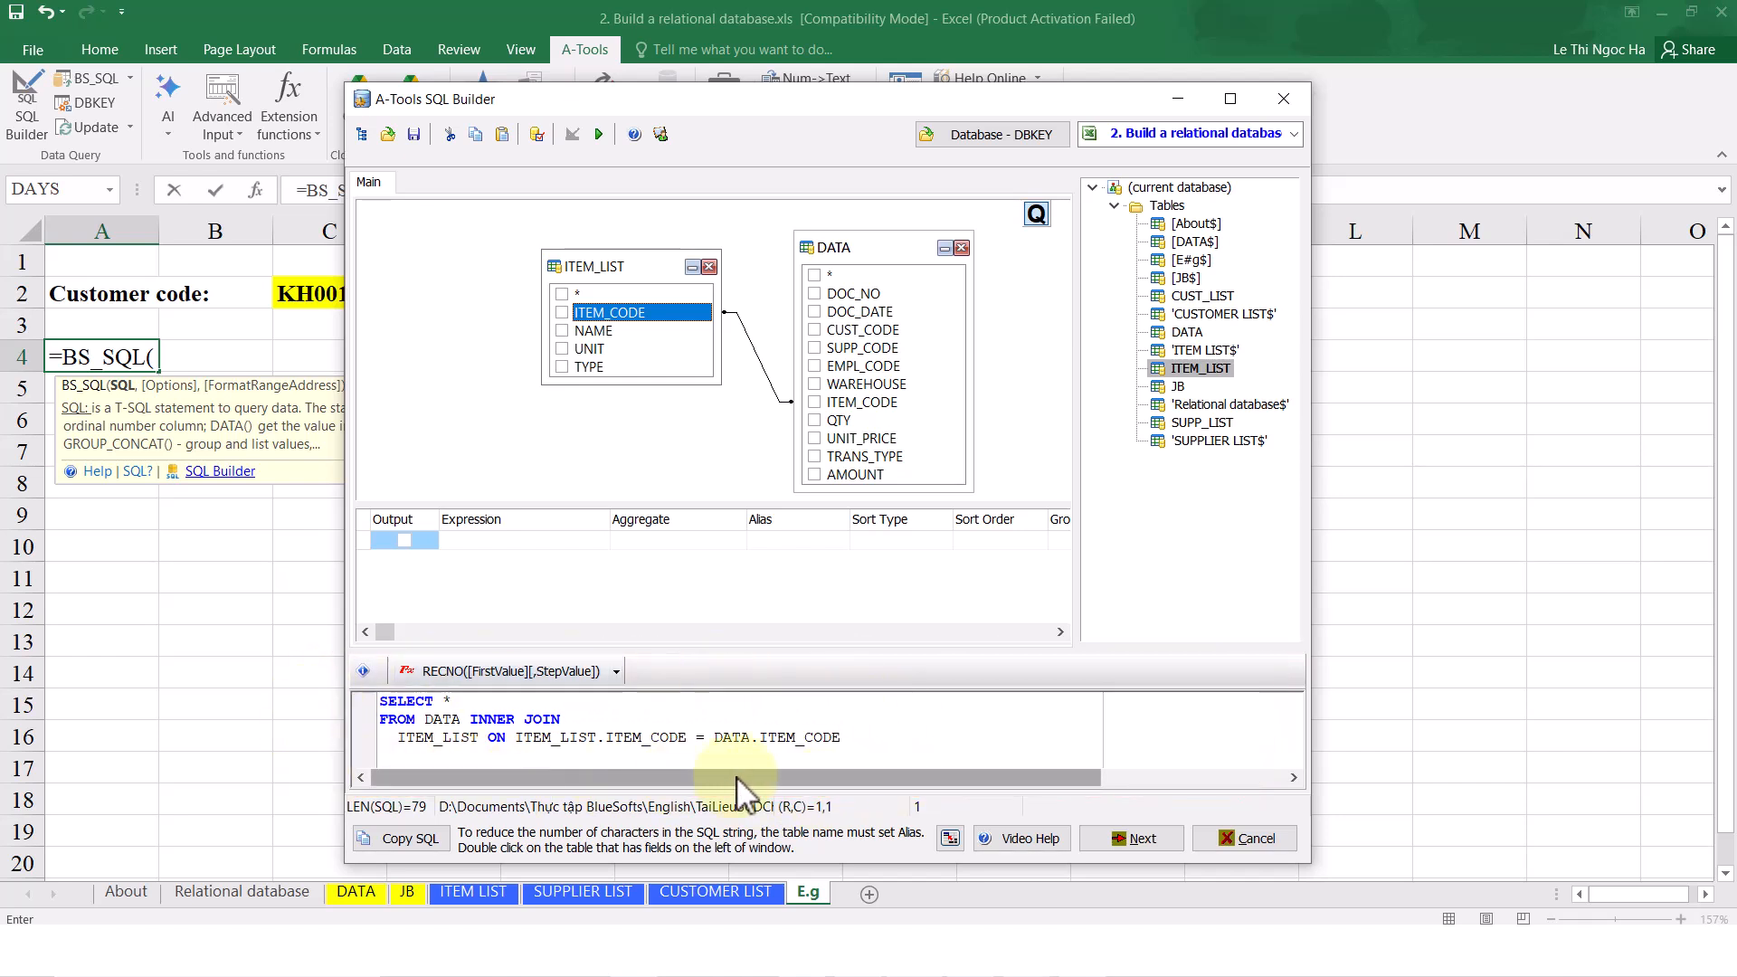
left_click(563, 314)
left_click(562, 332)
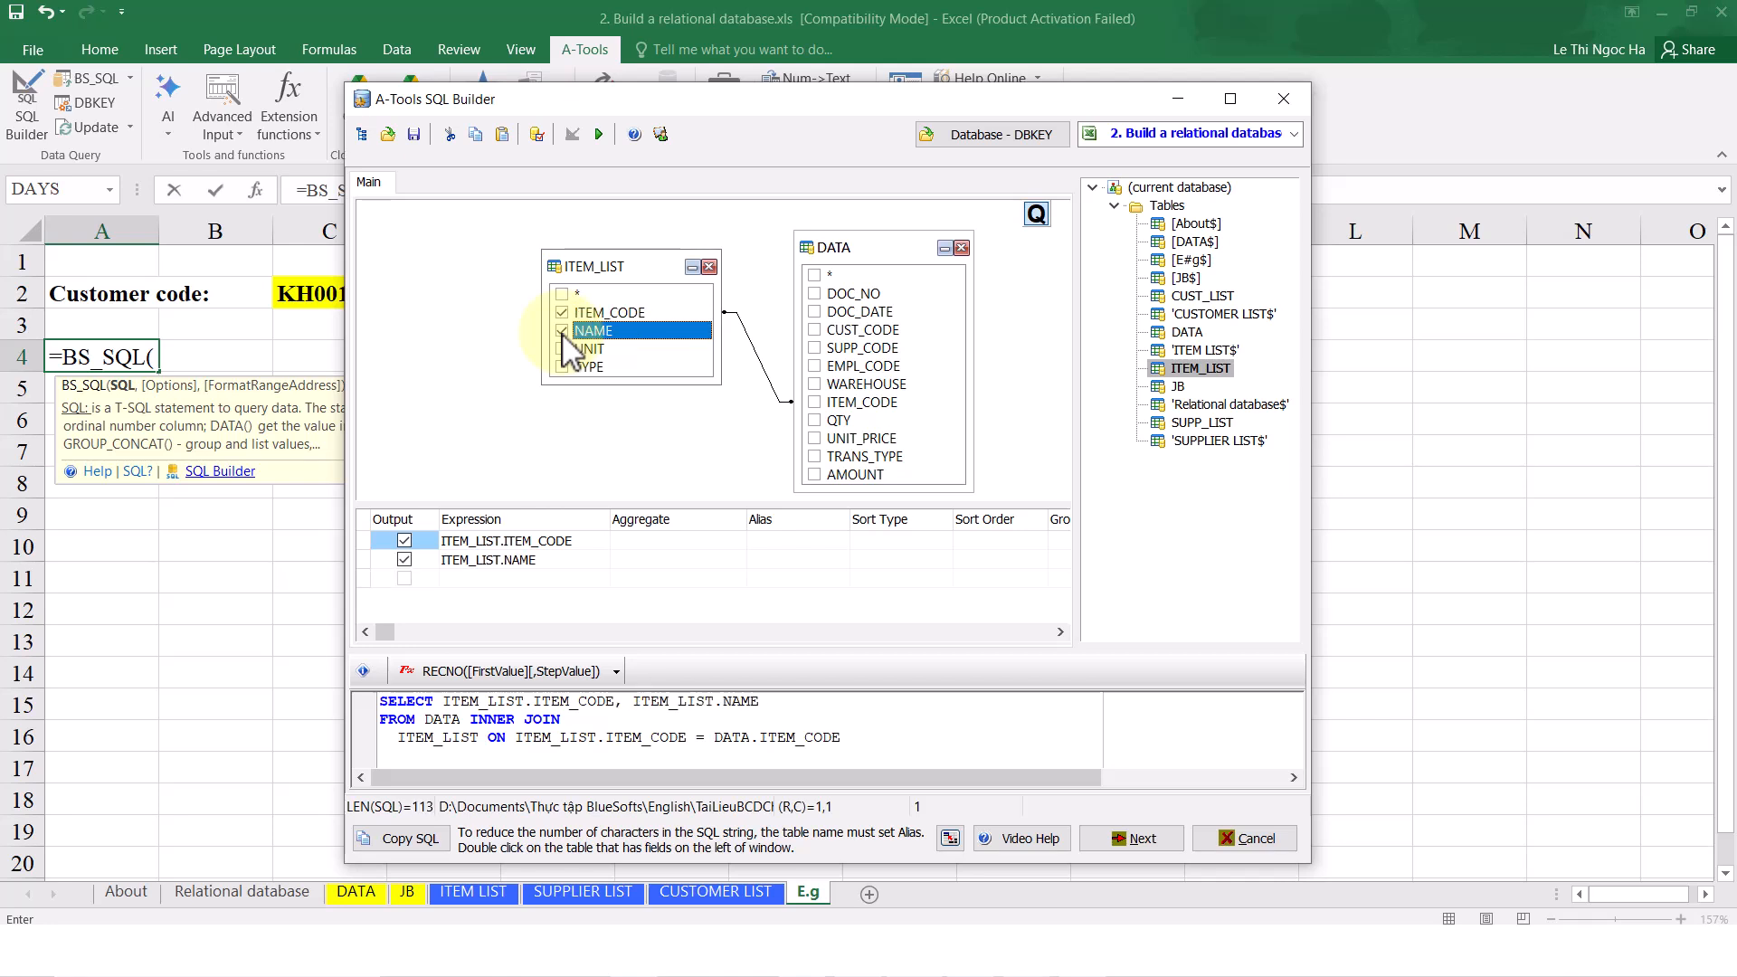
left_click(816, 330)
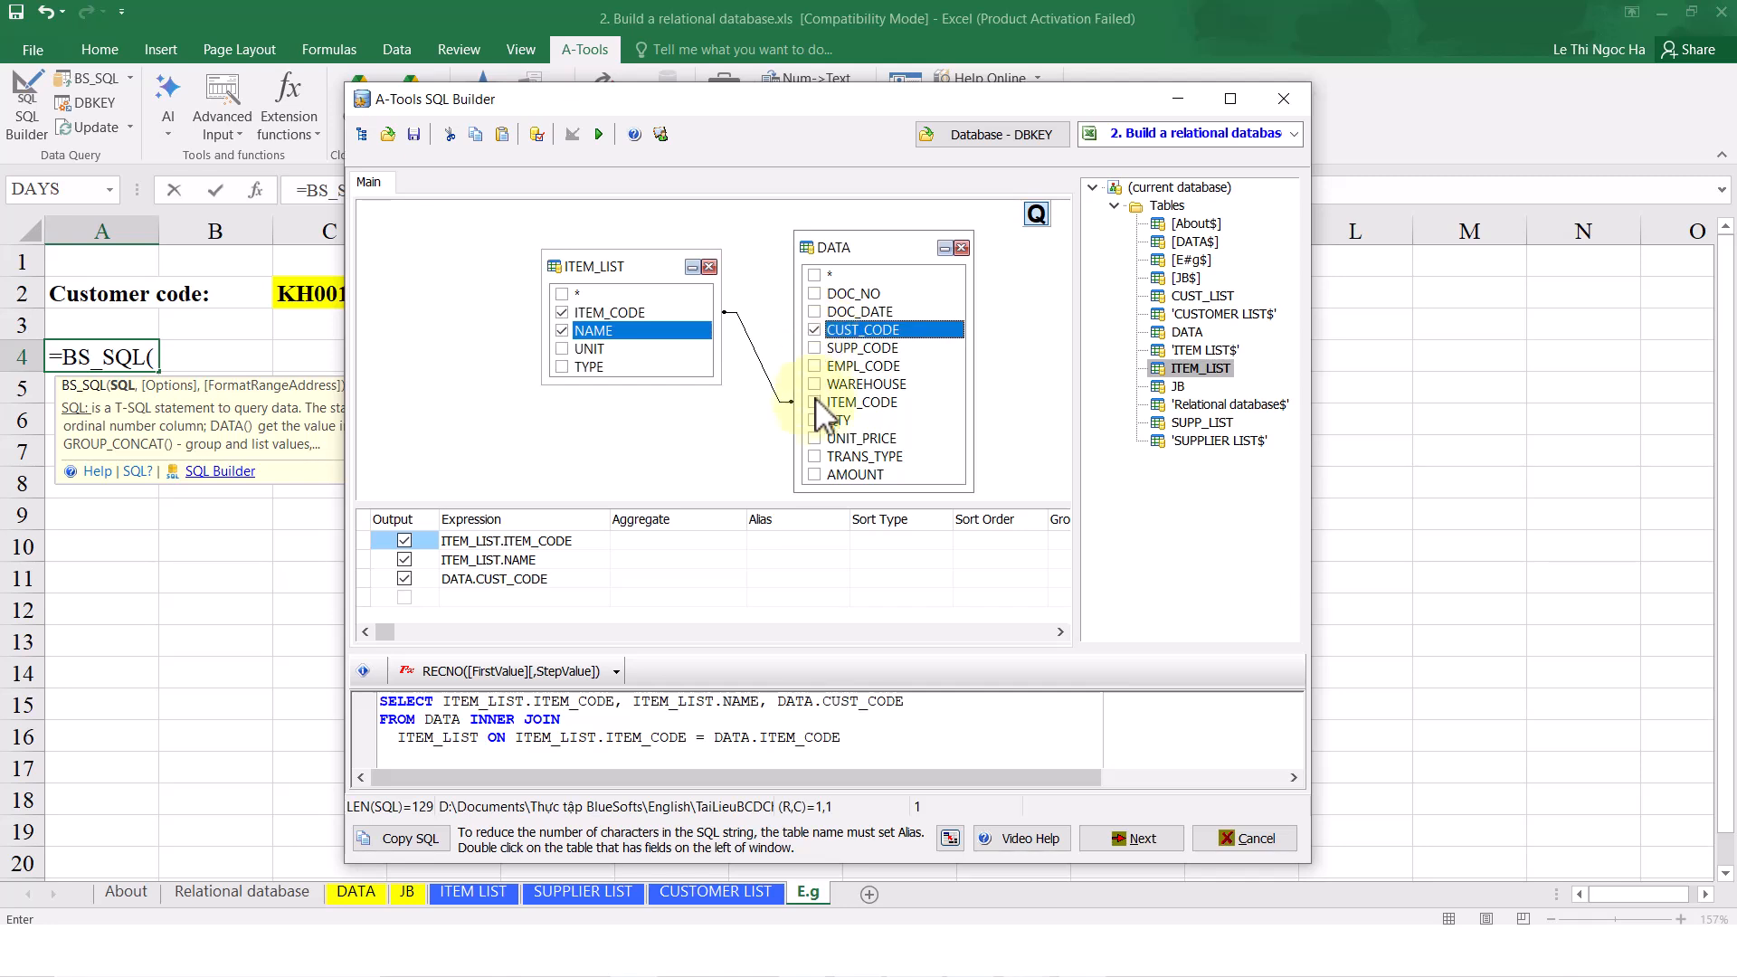
left_click(815, 457)
left_click(815, 475)
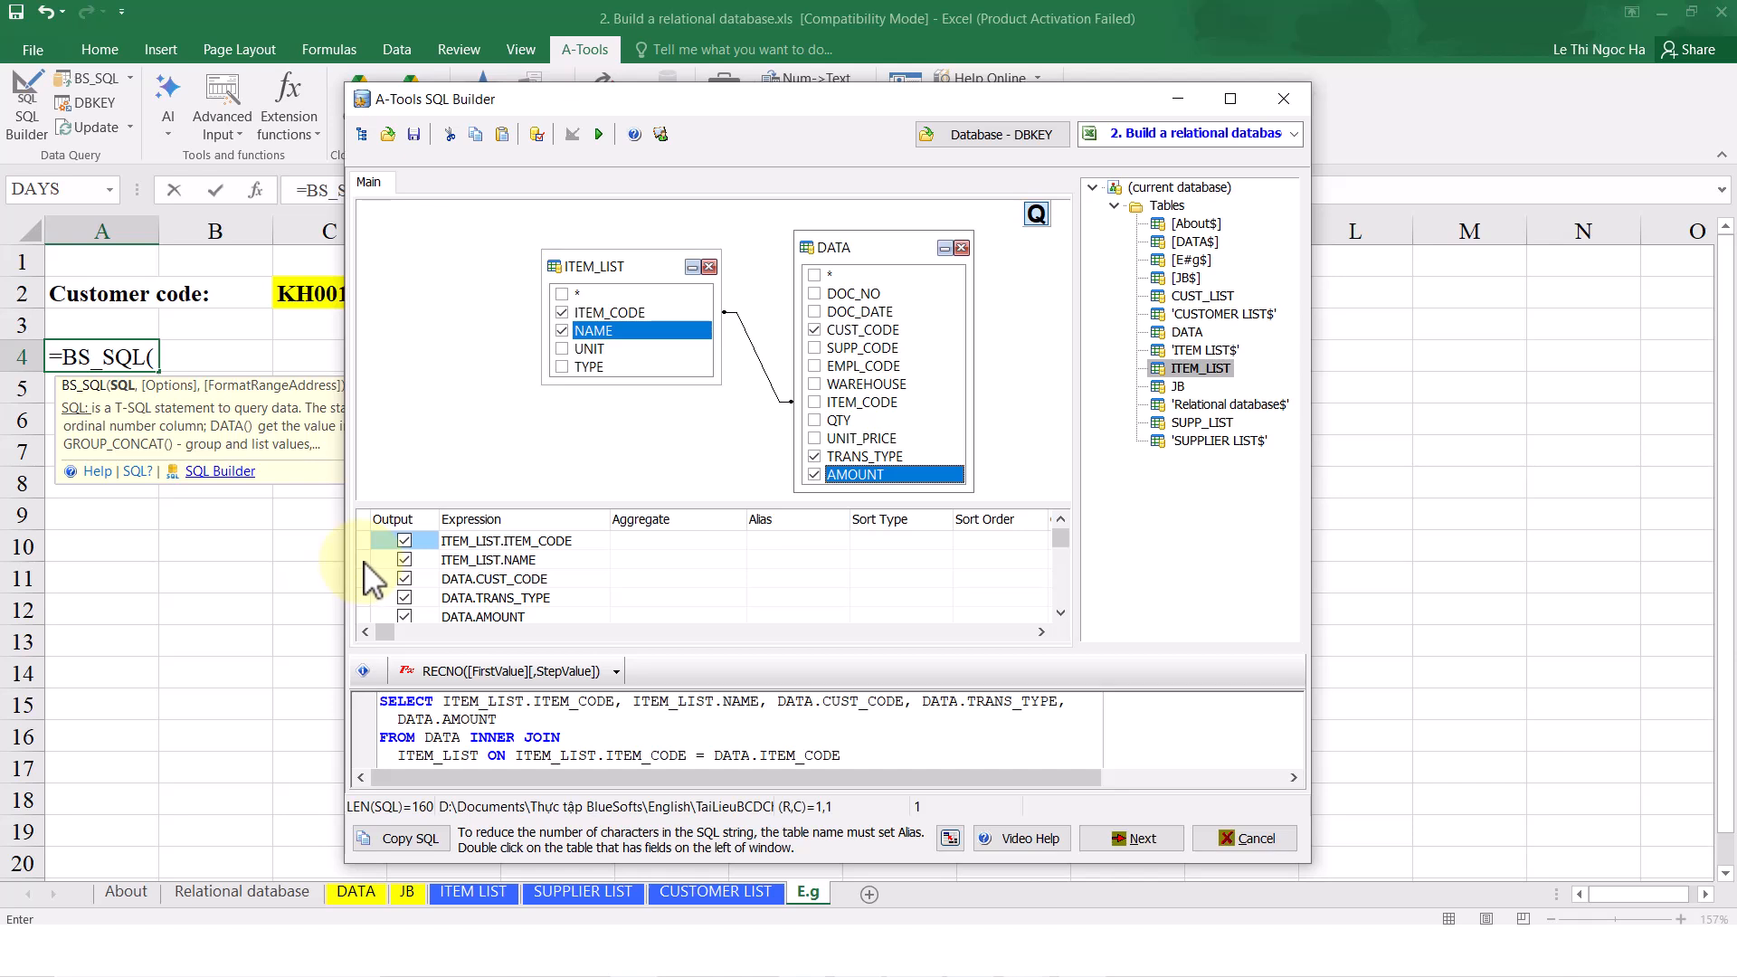
mouse_move(371, 599)
left_mouse_down()
mouse_move(375, 619)
mouse_move(376, 590)
left_mouse_up()
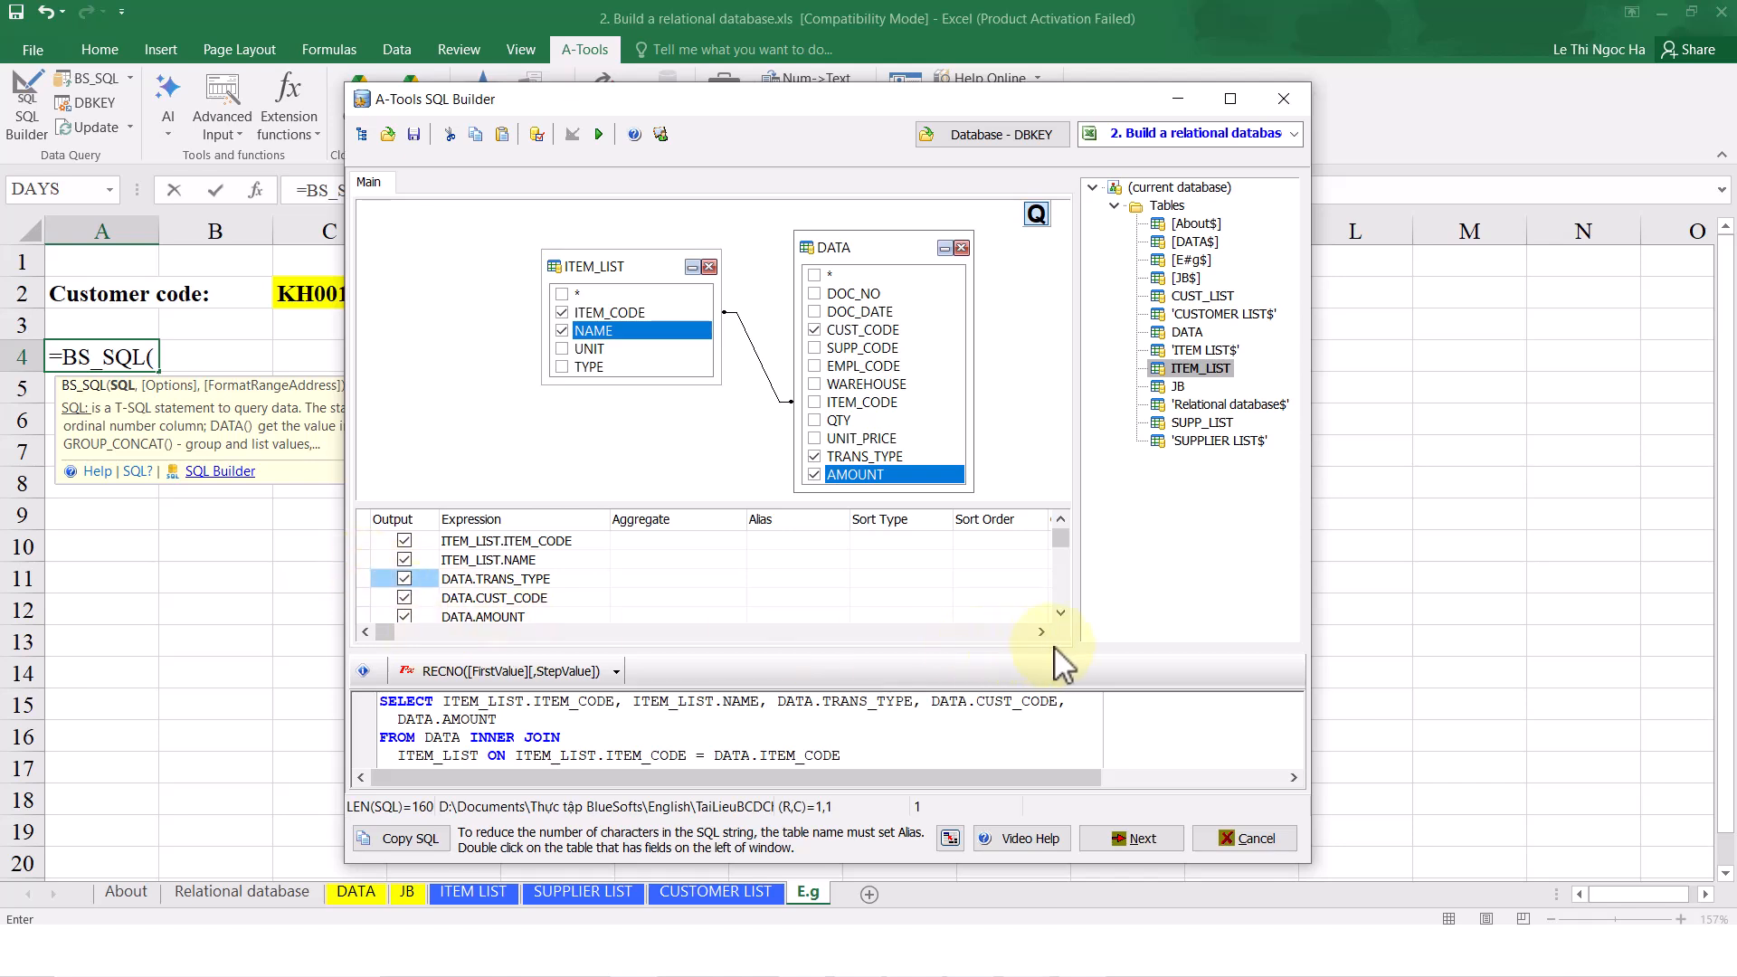
Set the DATA.CUST_CODE criteria to a RANGE reference to cell $C$2 and proceed to the query's result options
left_click(558, 598)
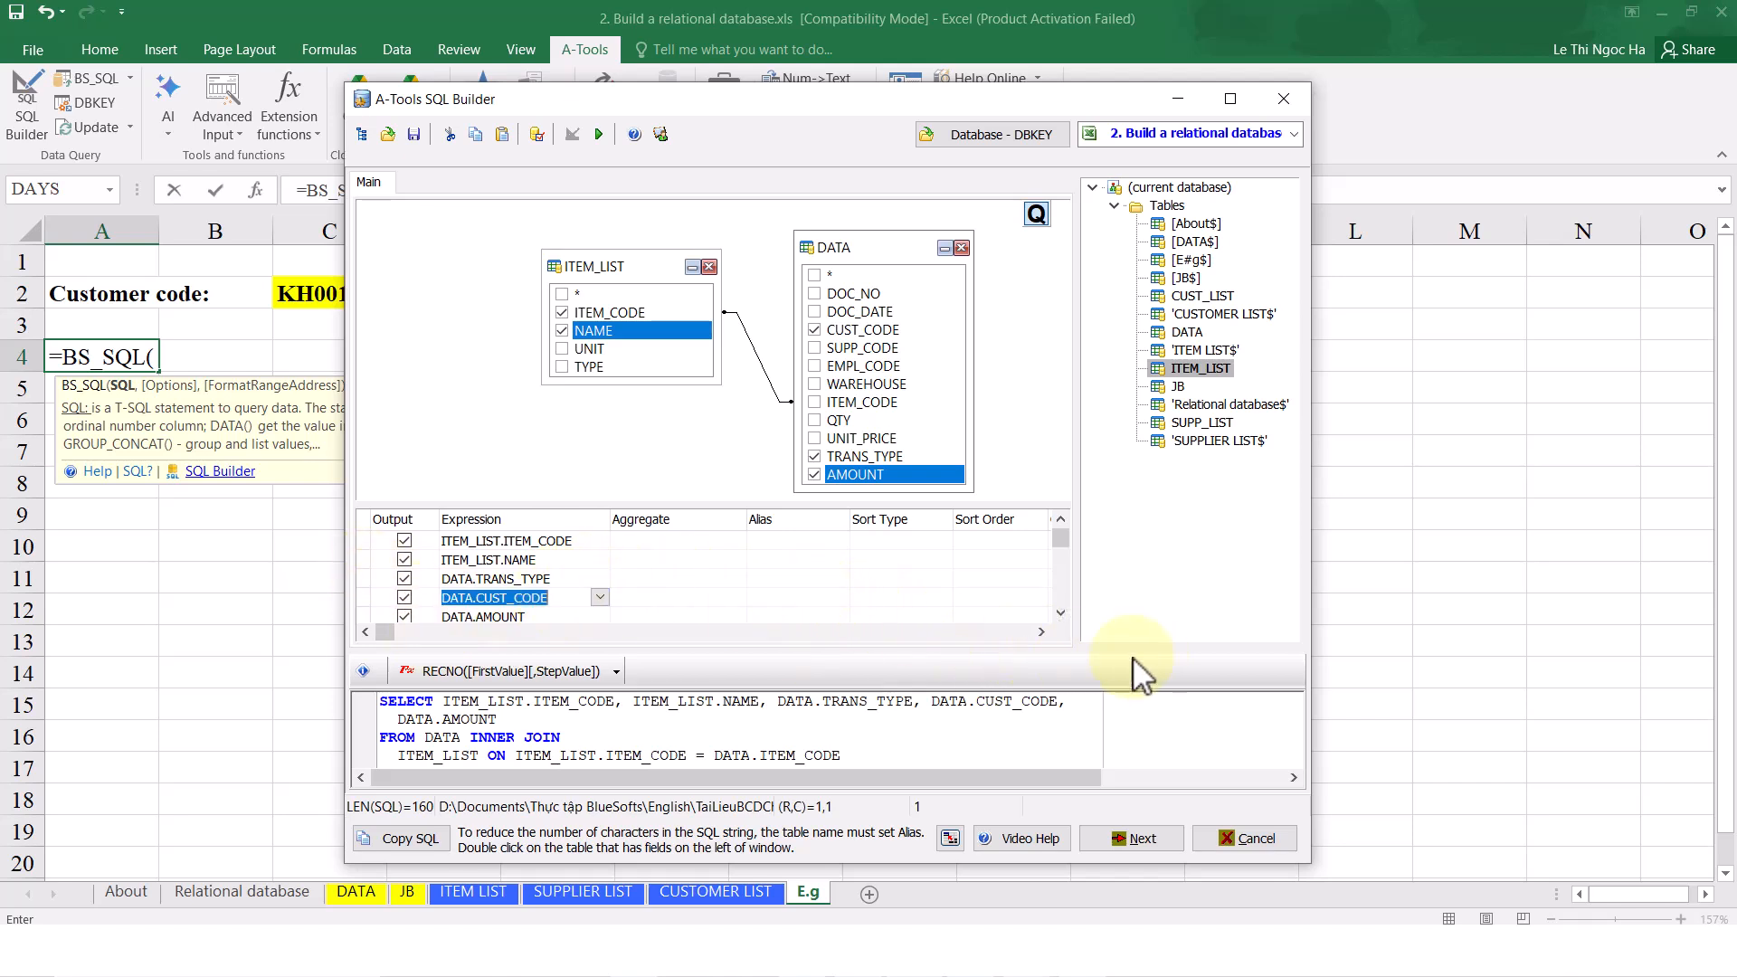
left_click(1040, 631)
left_click(1041, 632)
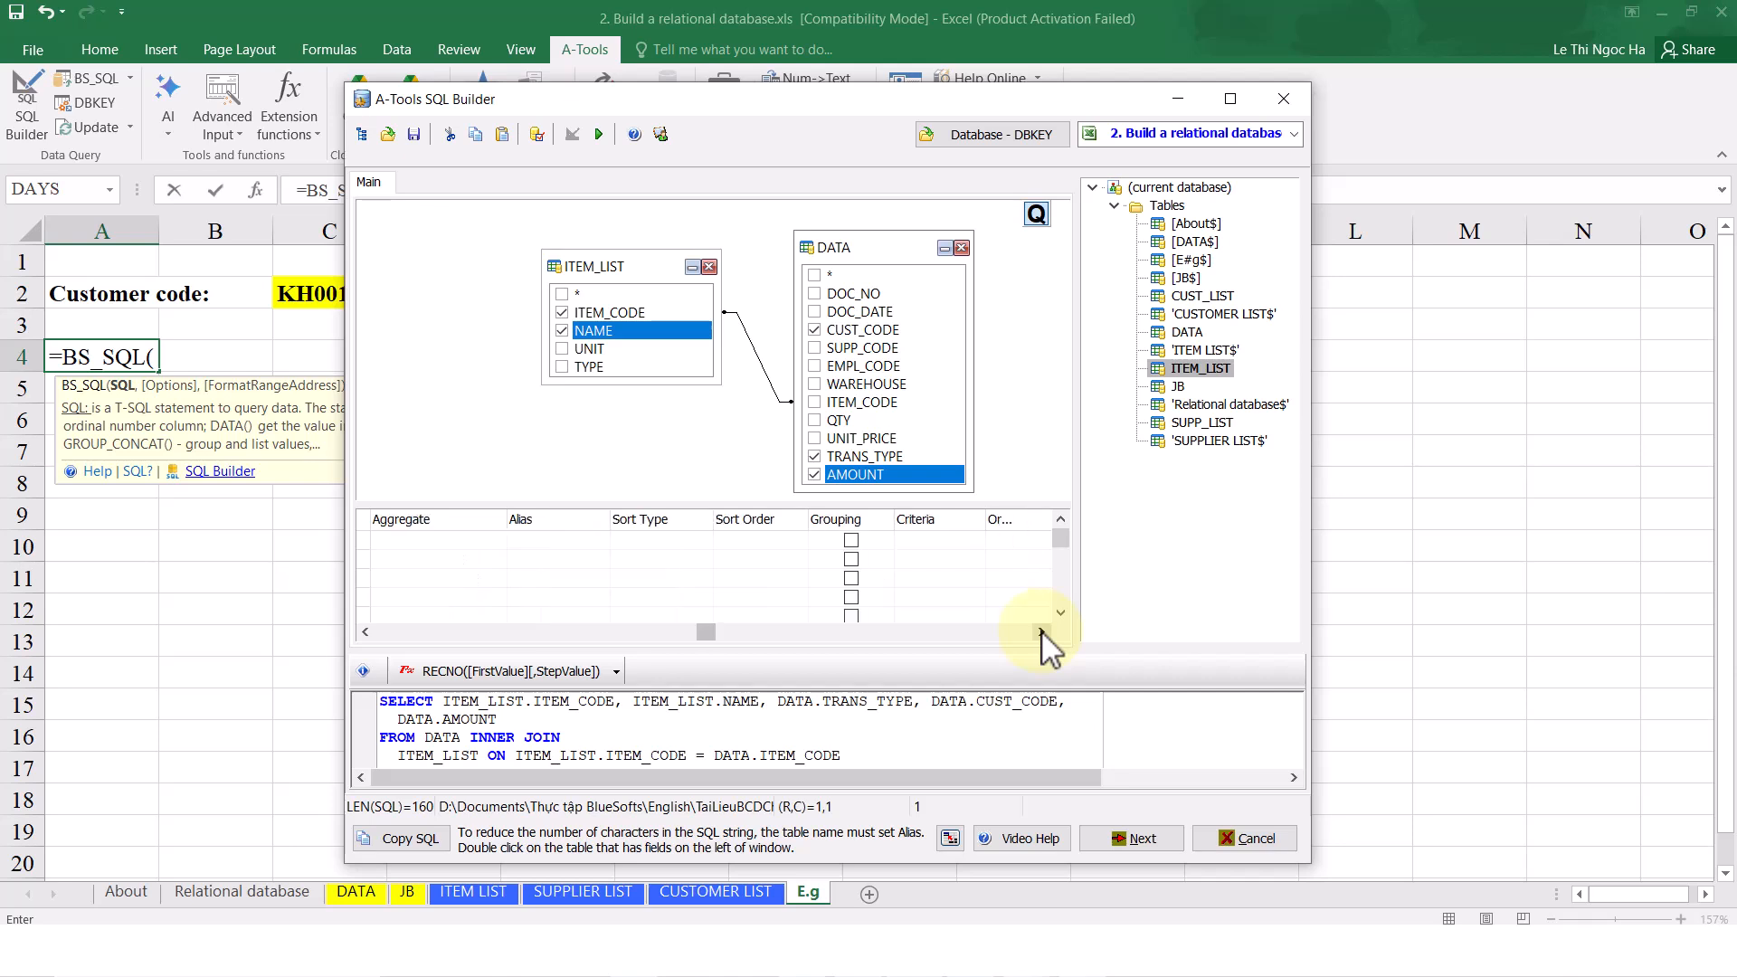
left_click(932, 595)
left_click(976, 599)
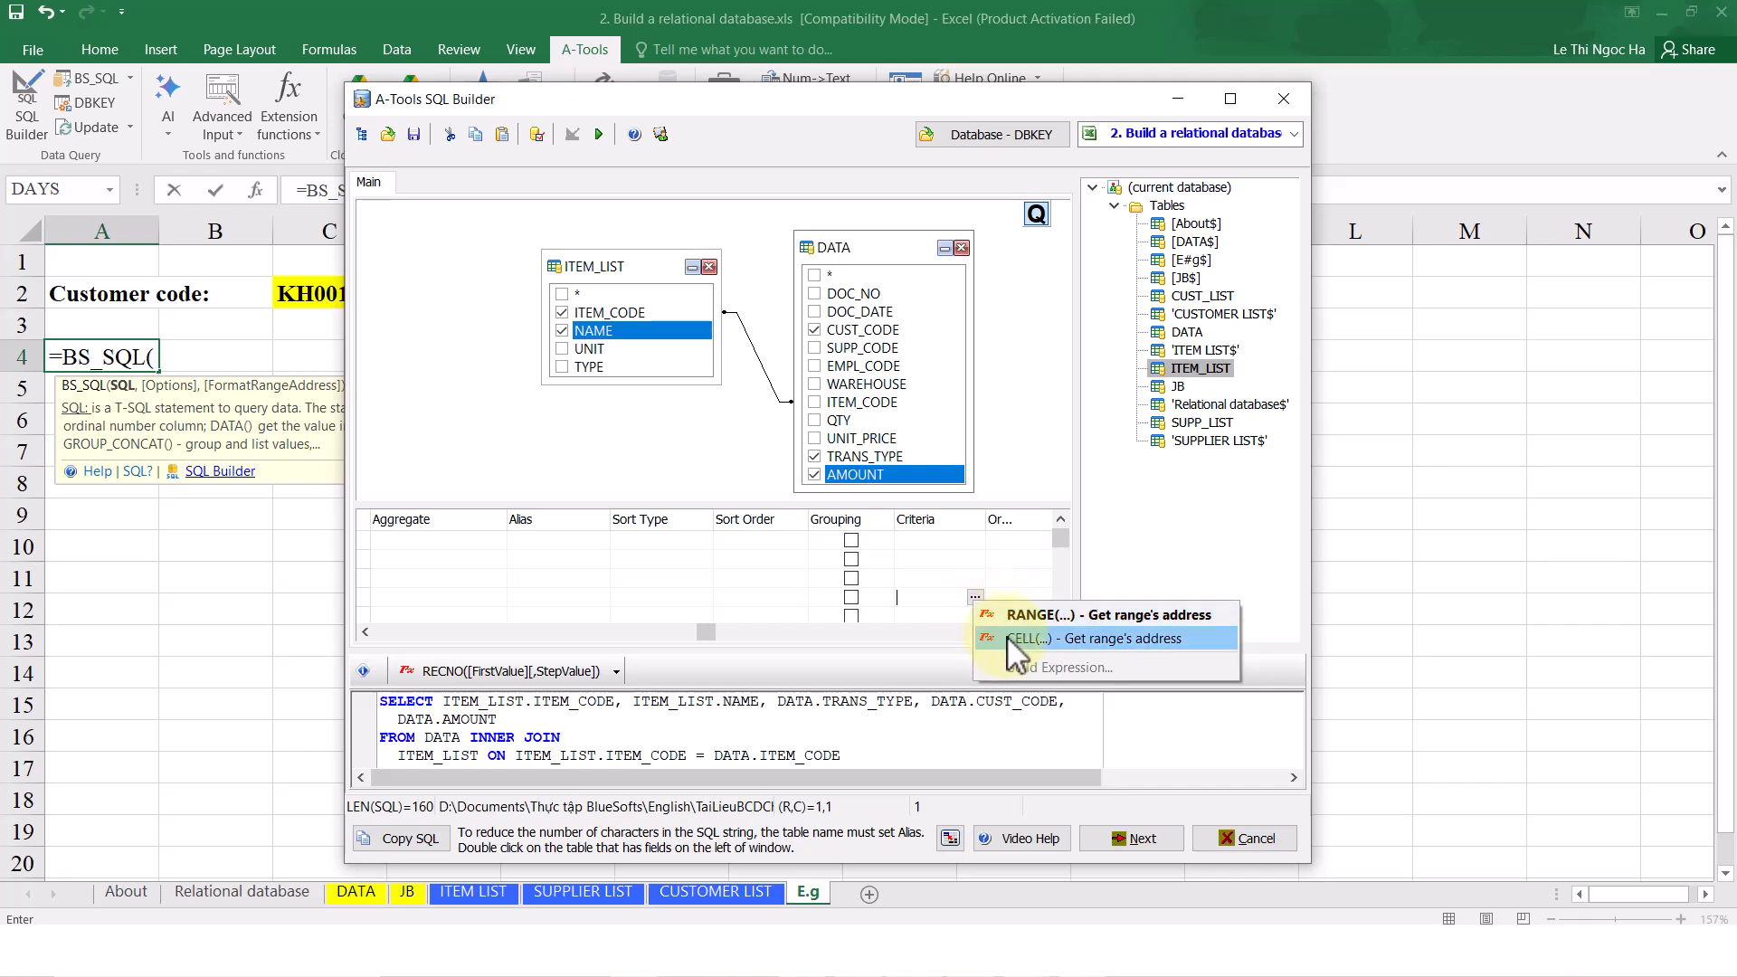
left_click(1231, 619)
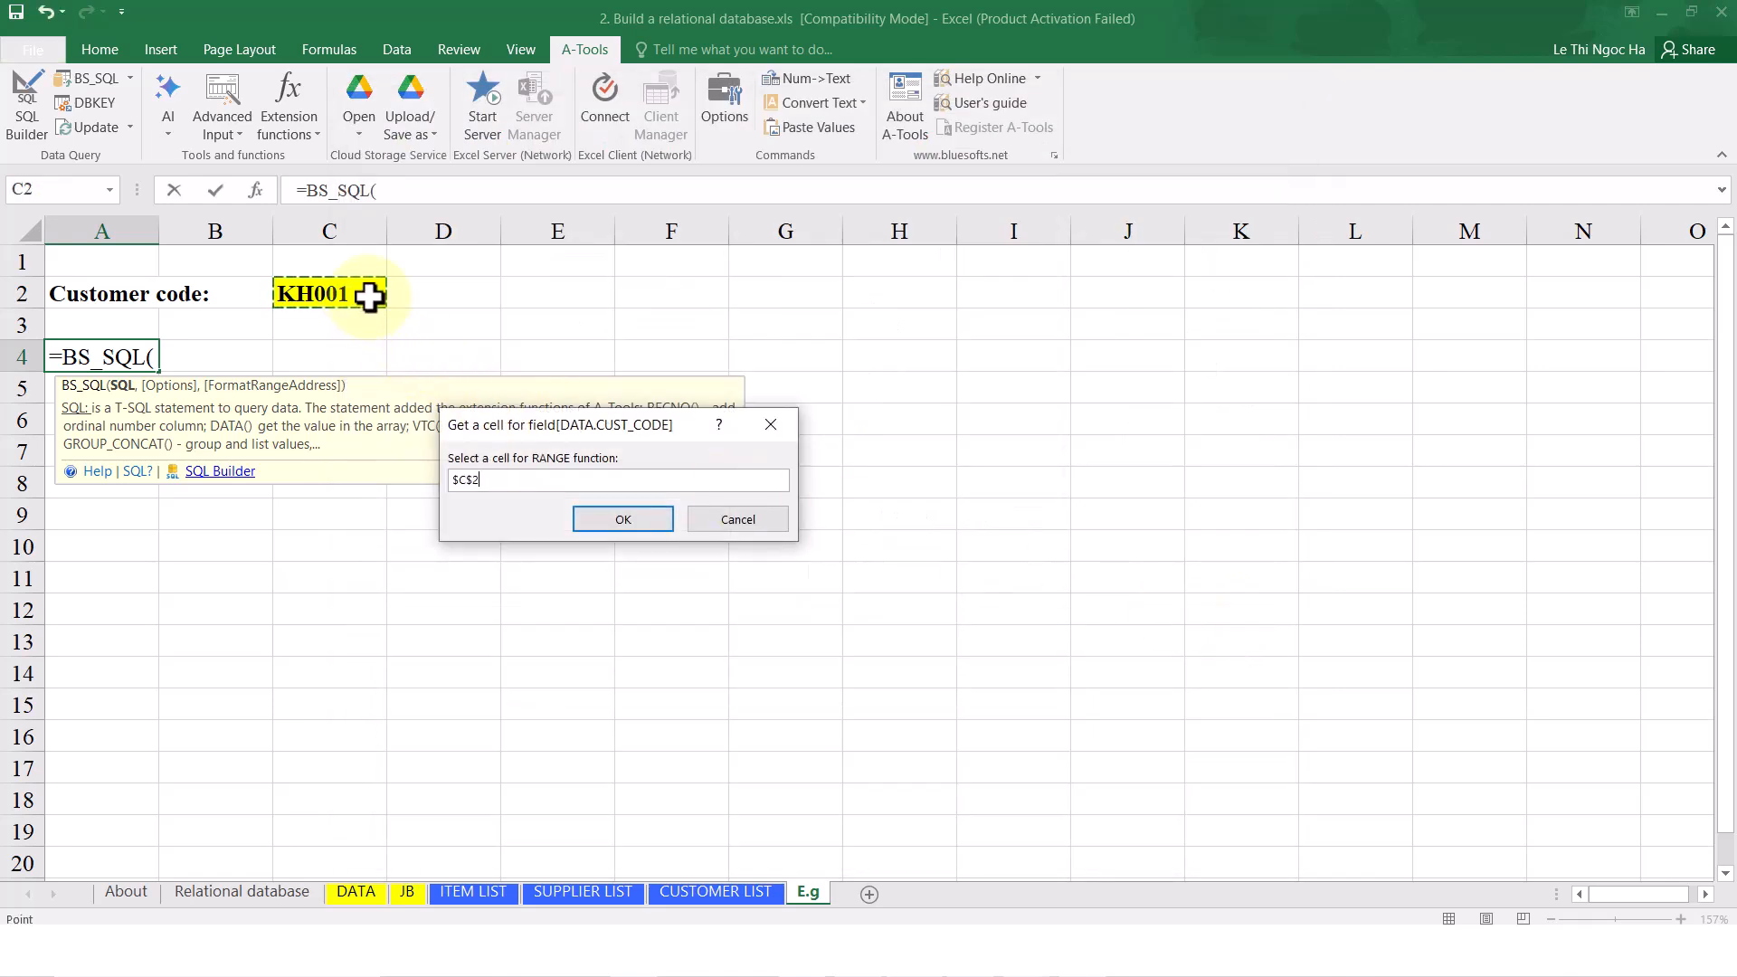
left_click(653, 519)
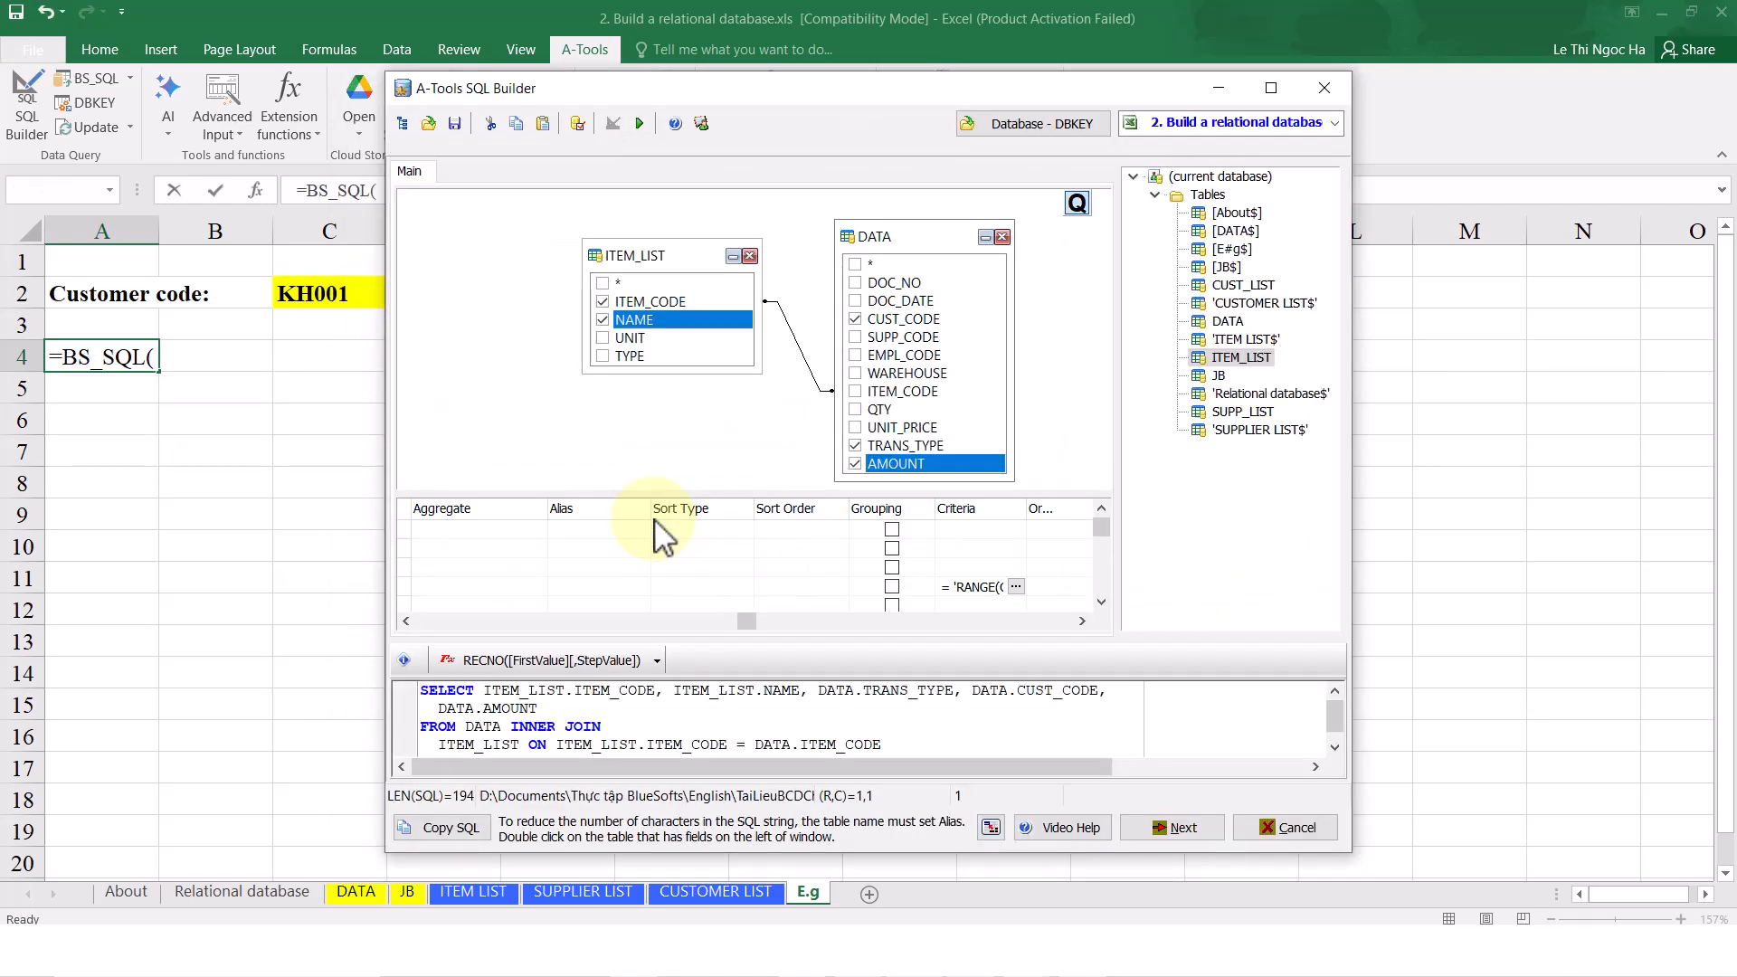
left_click(1199, 831)
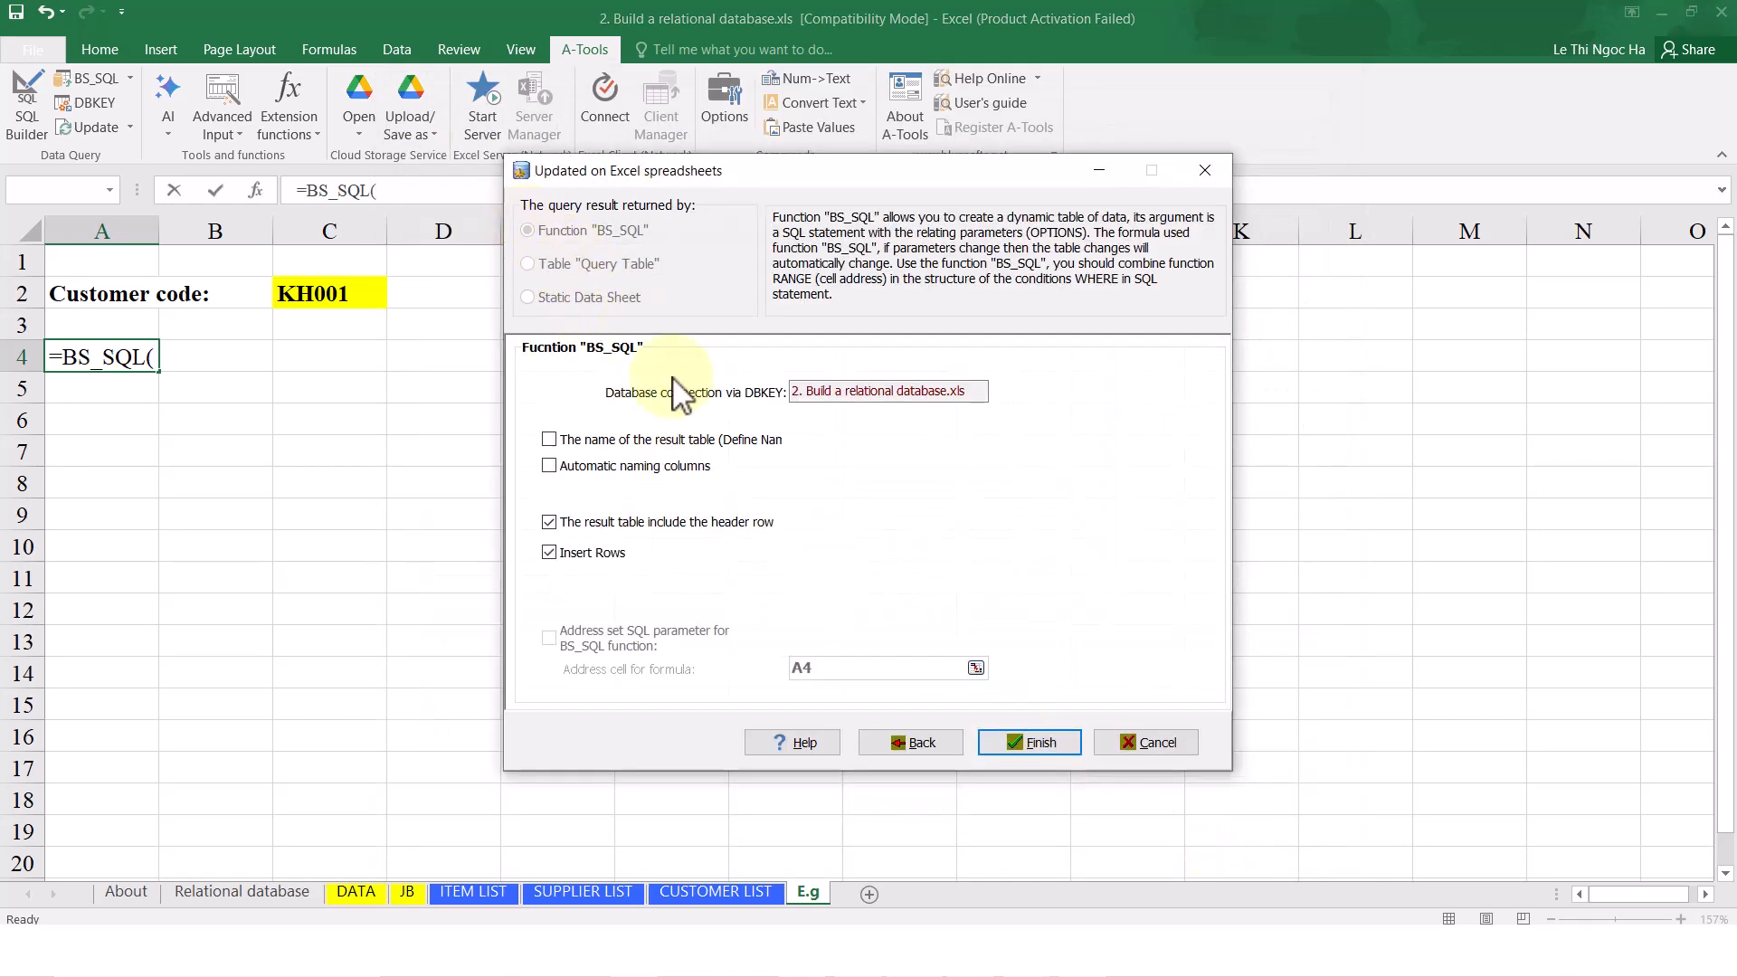
Finish the SQL Builder with the header row and row insertion options kept, and enter the generated BS_SQL formula in A4
left_click(1060, 744)
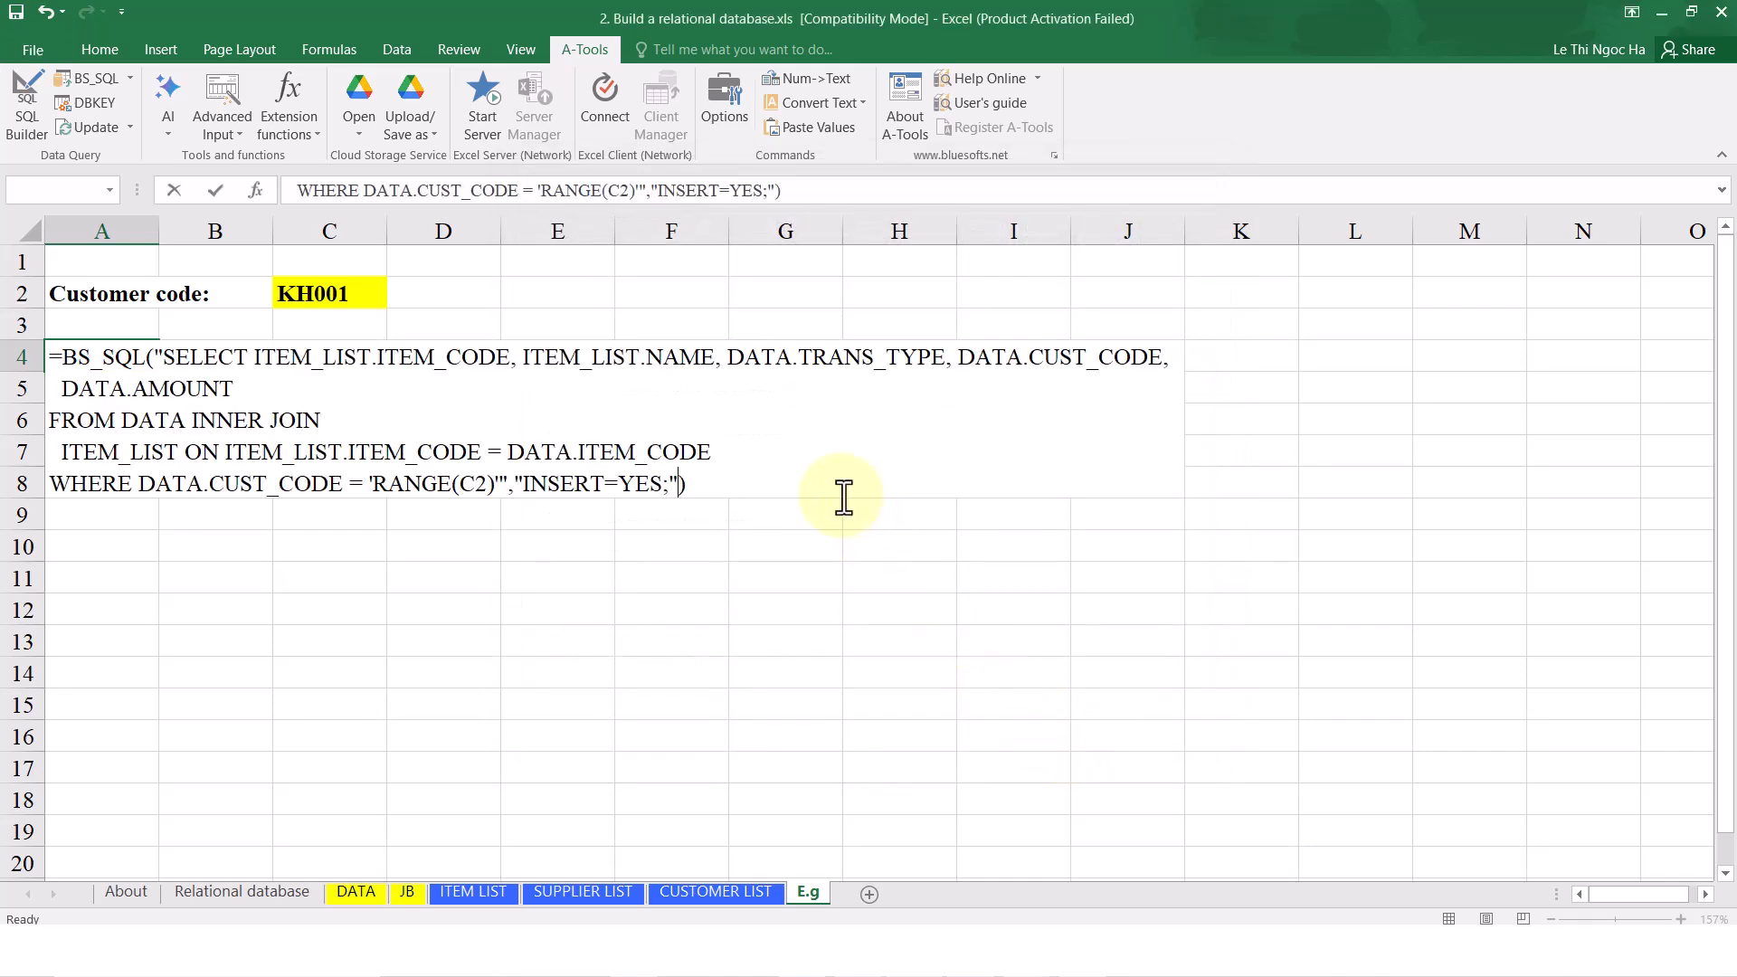
key("ctrl+shift+Return")
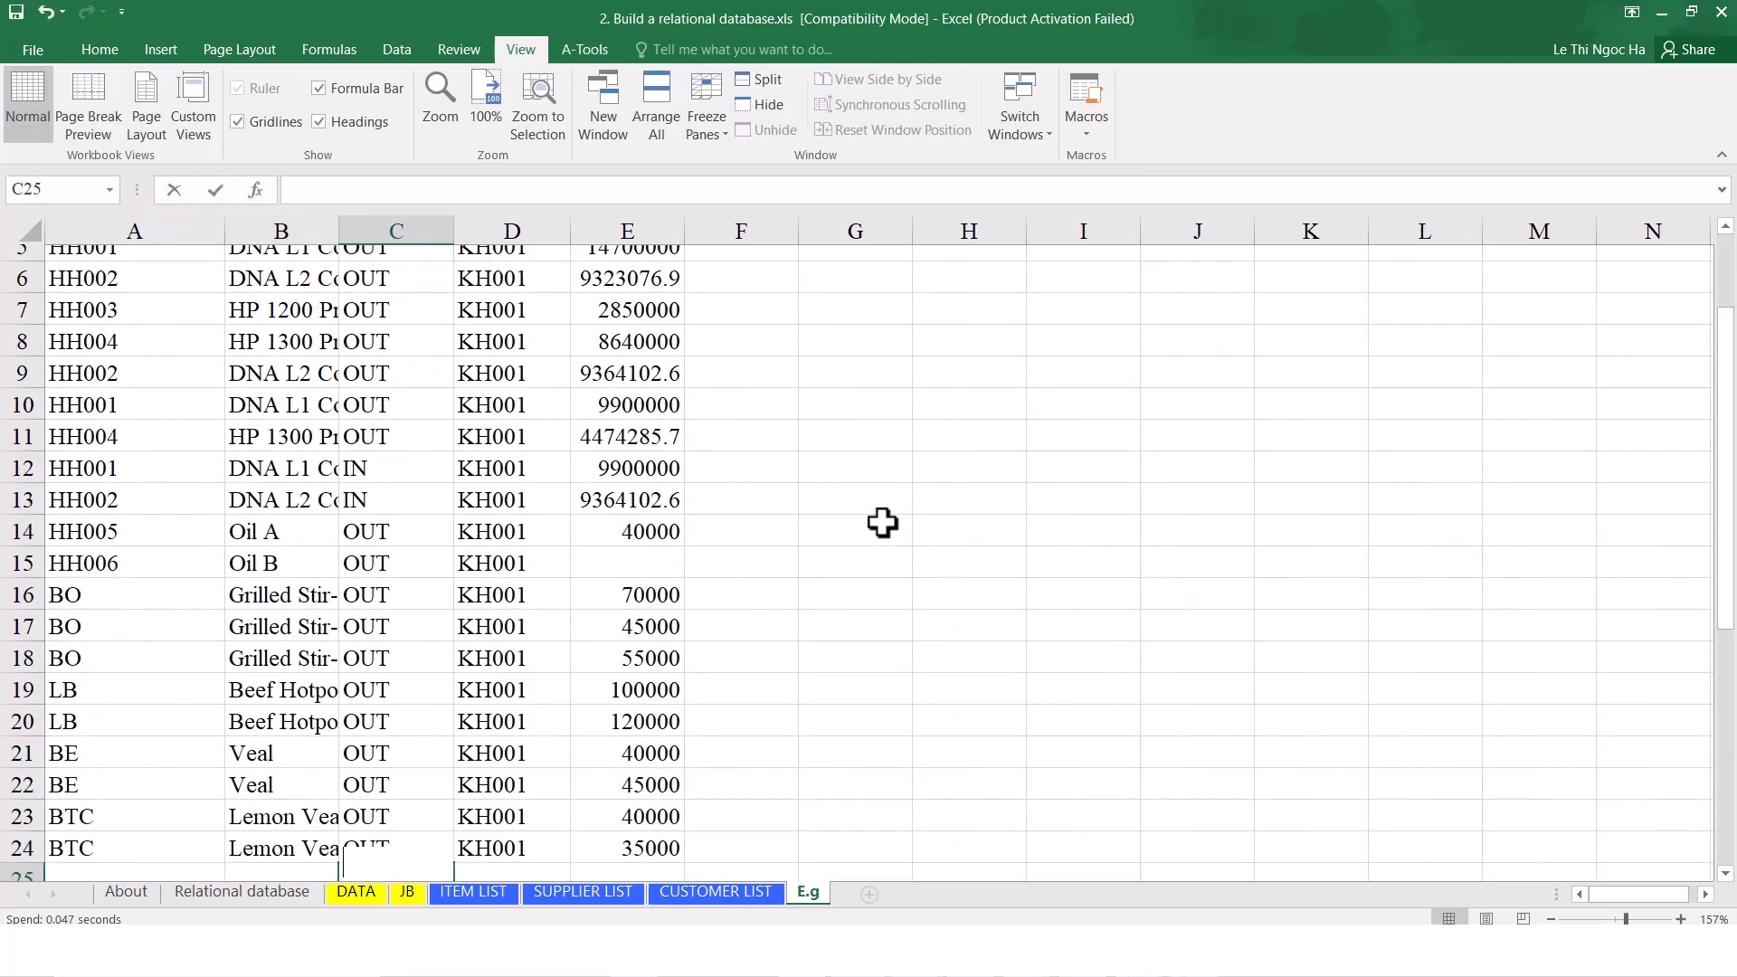
Label the row below the query results TOTAL in C25 and sum the amounts E5:E24 in E25
scroll(884, 520, "down", 2)
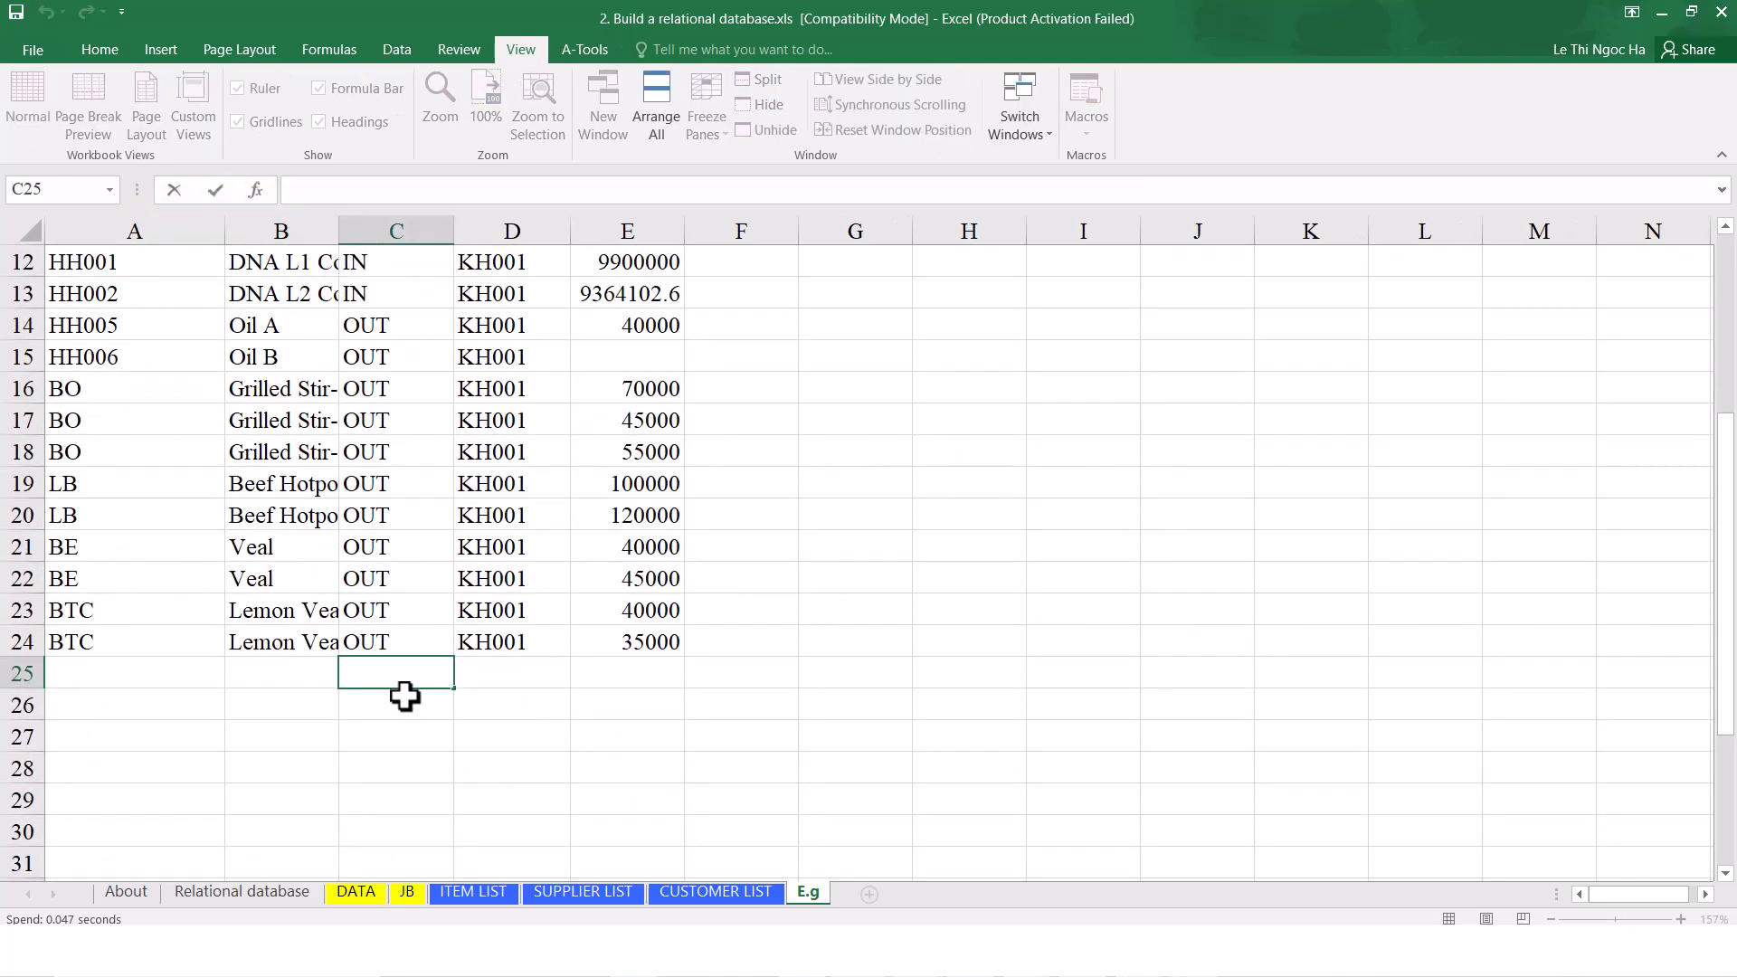
left_click(597, 677)
type("=SUM(")
left_click_drag(621, 644, 608, 323)
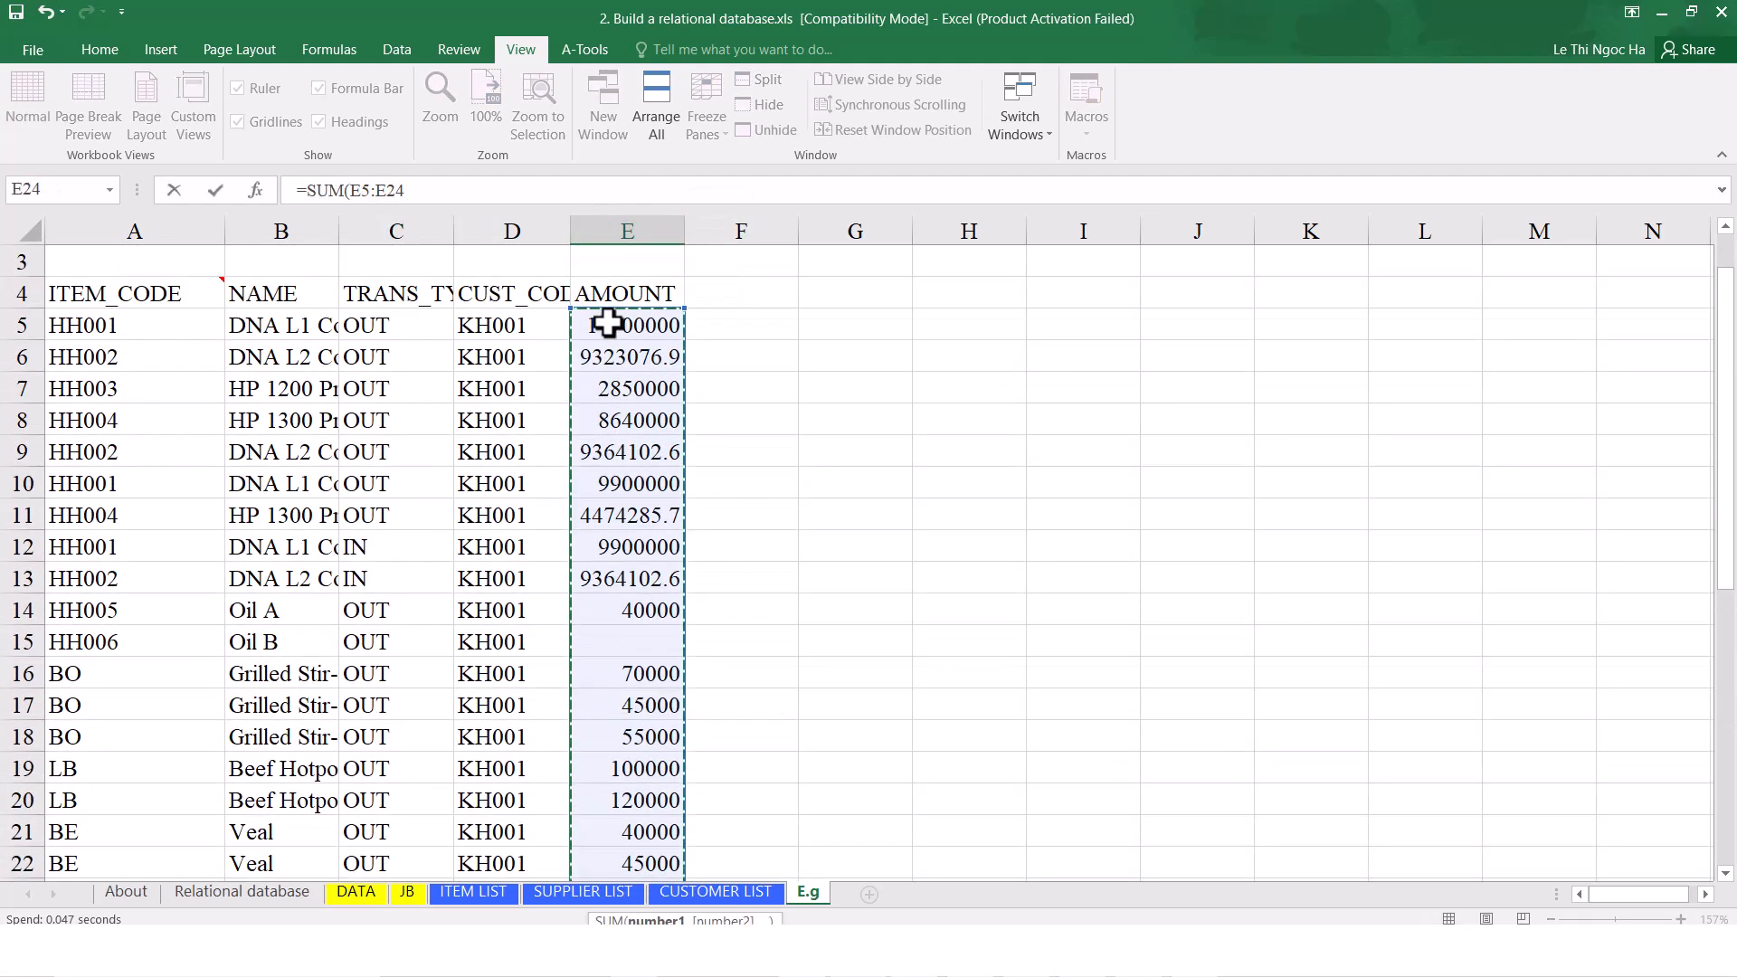
key("Return")
scroll(749, 488, "down", 5)
scroll(625, 384, "up", 7)
Change the last digit of the customer code in C2 to 2 to refresh the query results
left_click(421, 293)
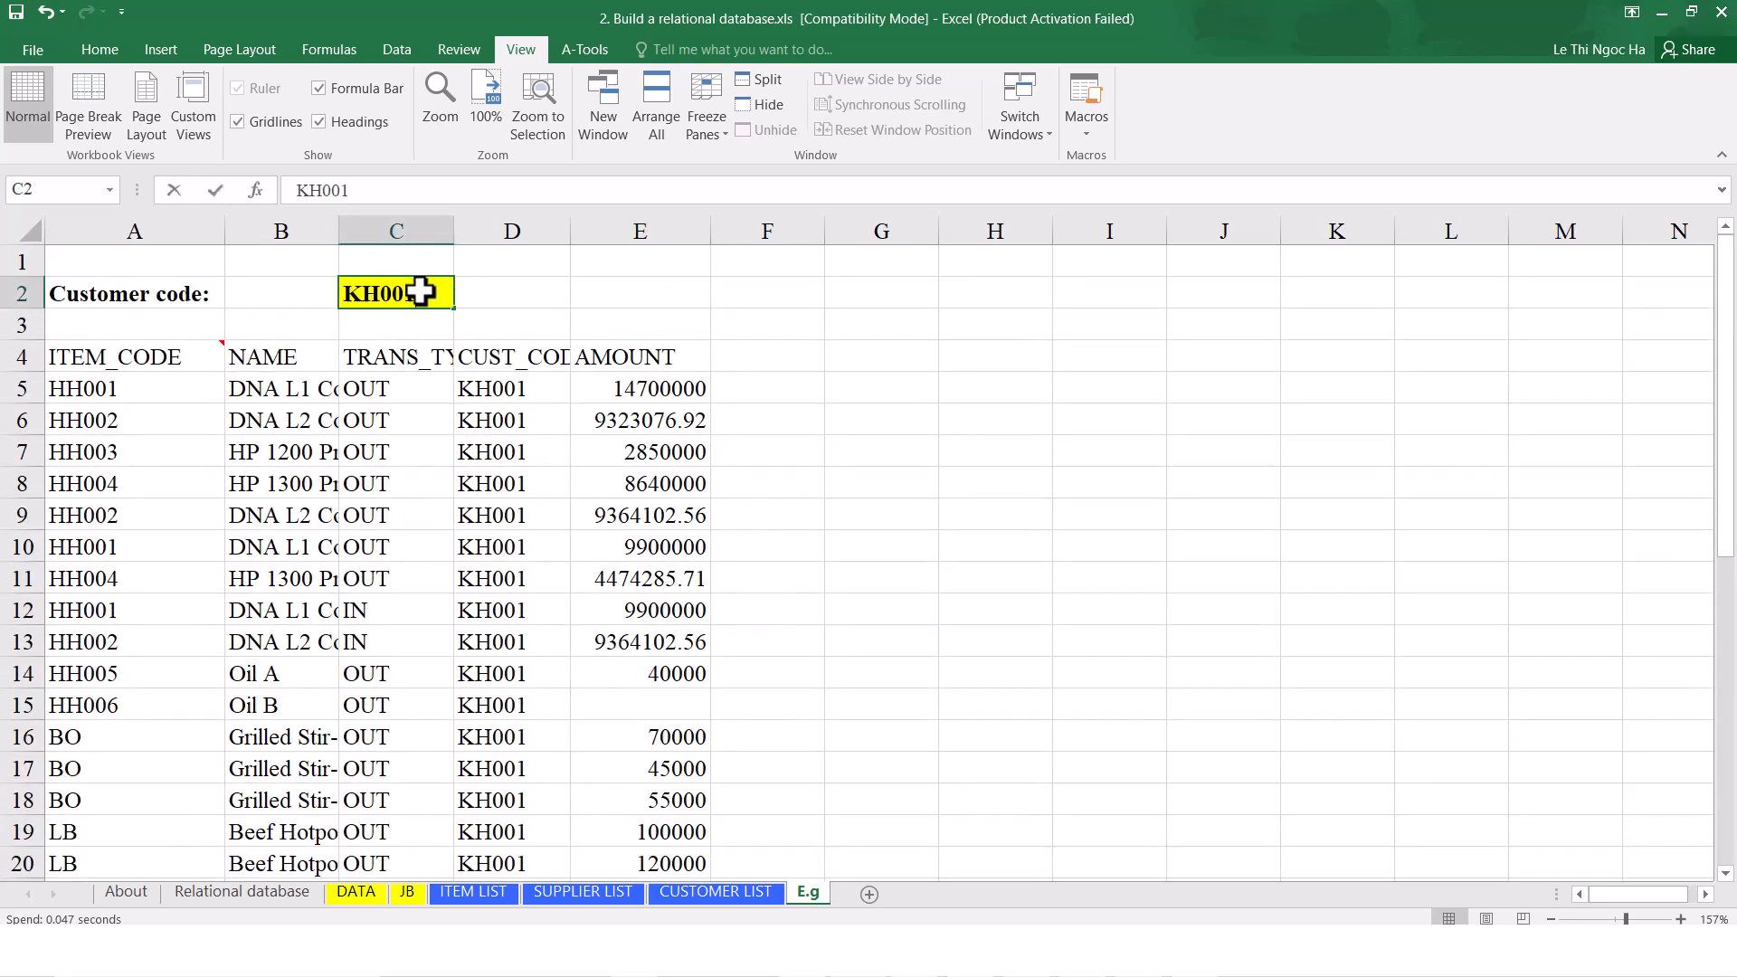
double_click(421, 292)
key("BackSpace")
type("2")
key("Return")
Change the last digit of the customer code in C2 to 3 and refresh the query results
double_click(423, 293)
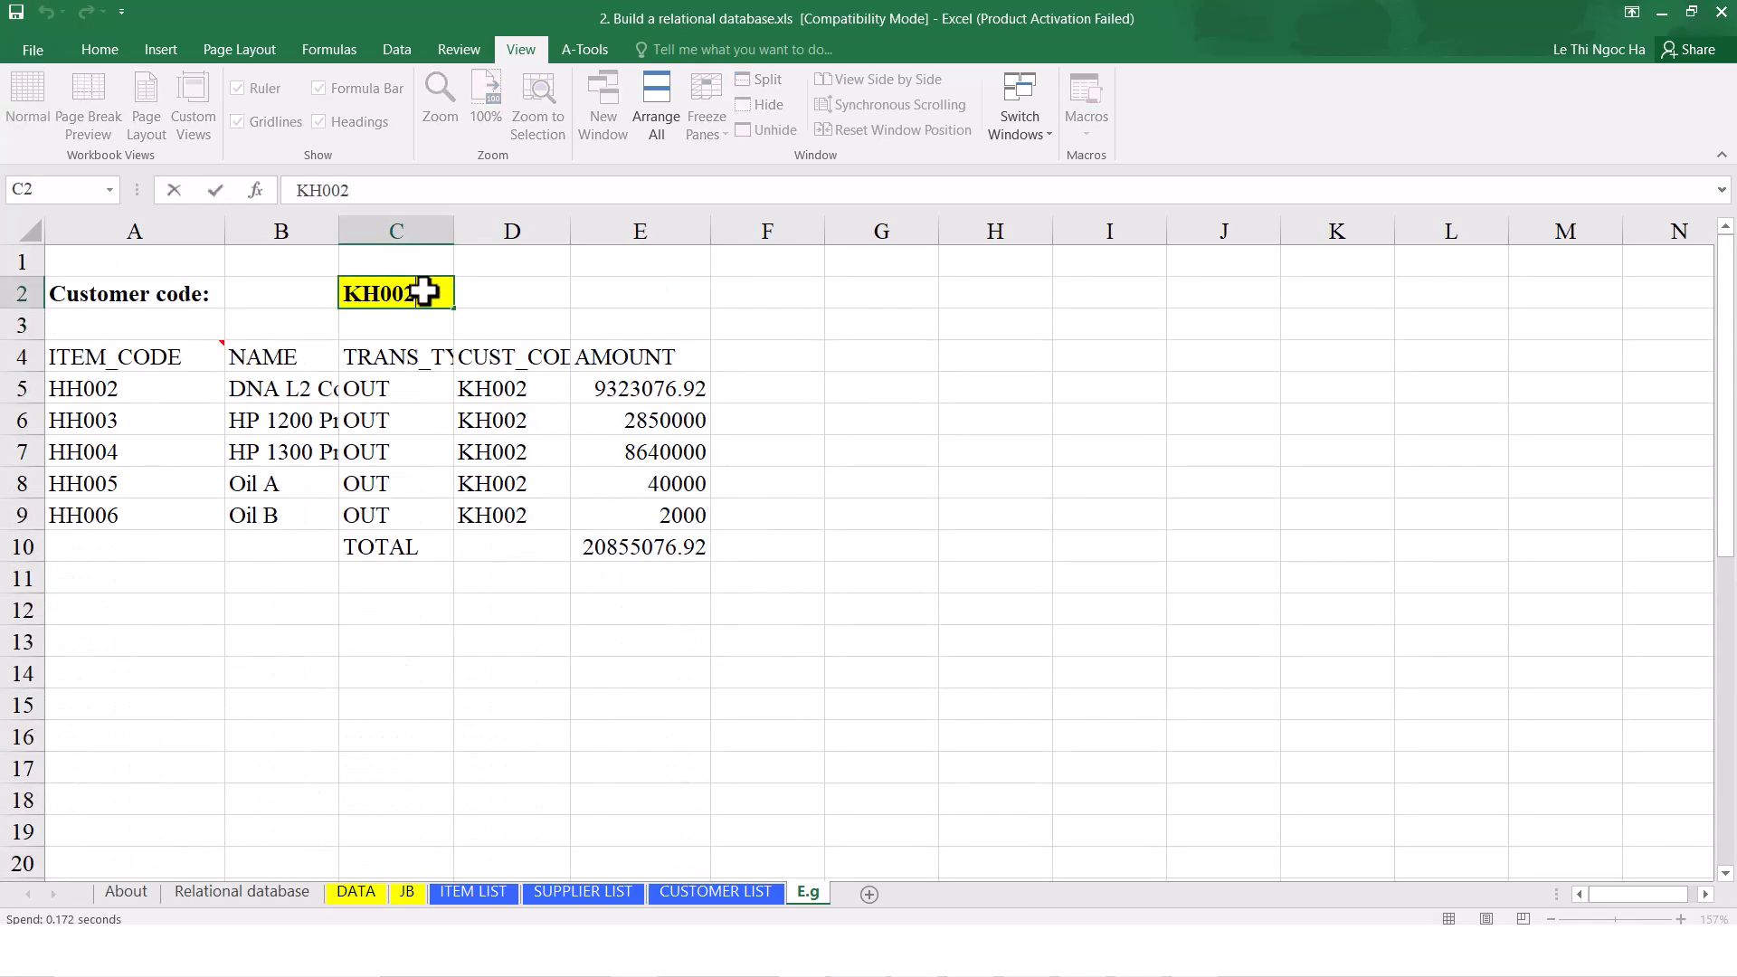
type("3")
key("Return")
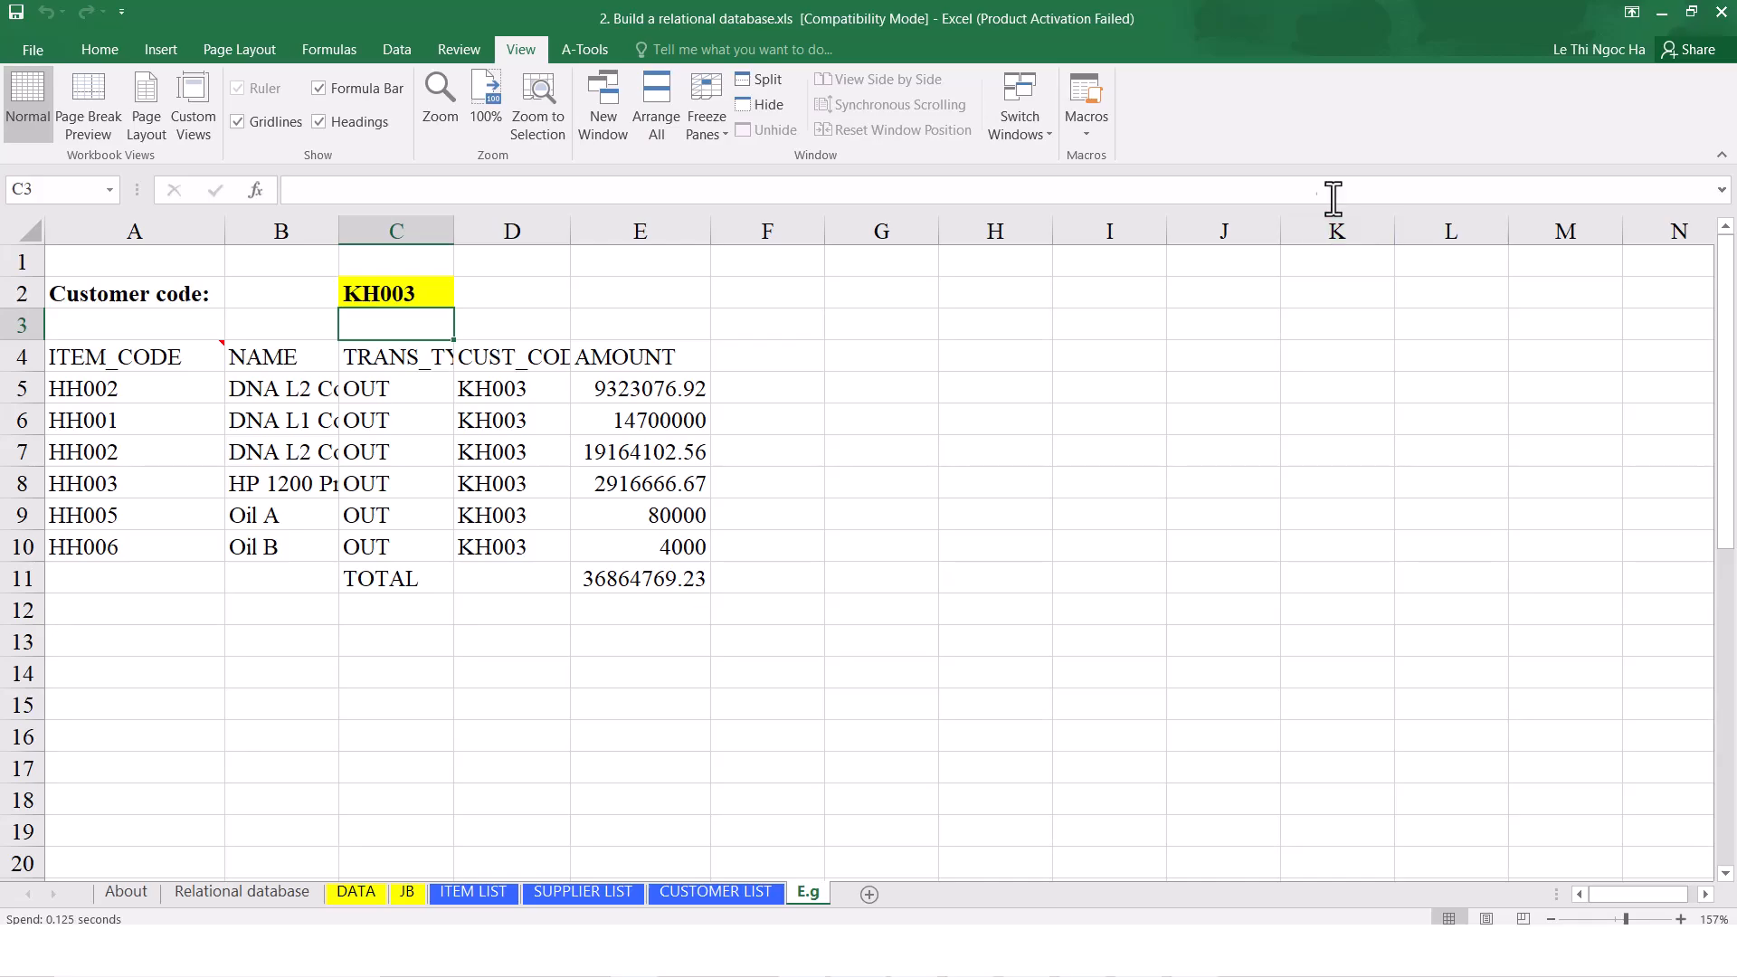